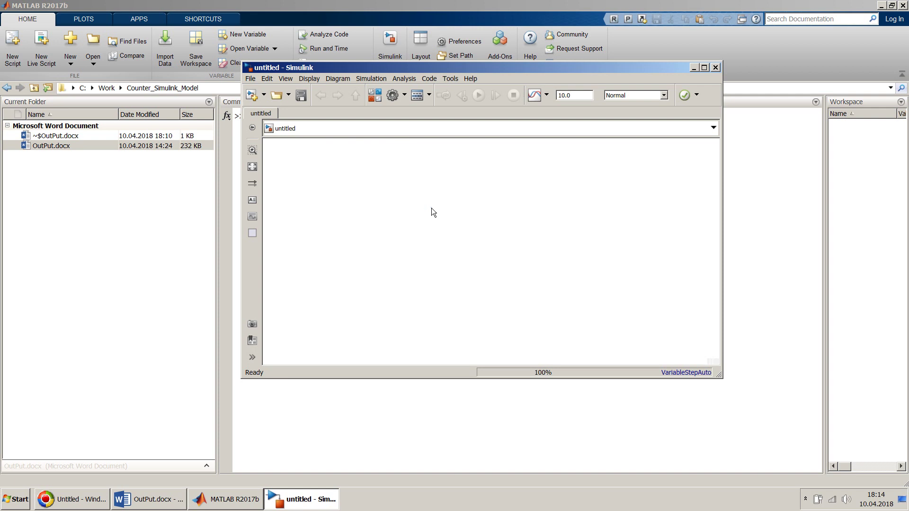
- Insert a Sum block, give it a rectangular icon shape, and stretch it taller
double_click(441, 208)
type("su")
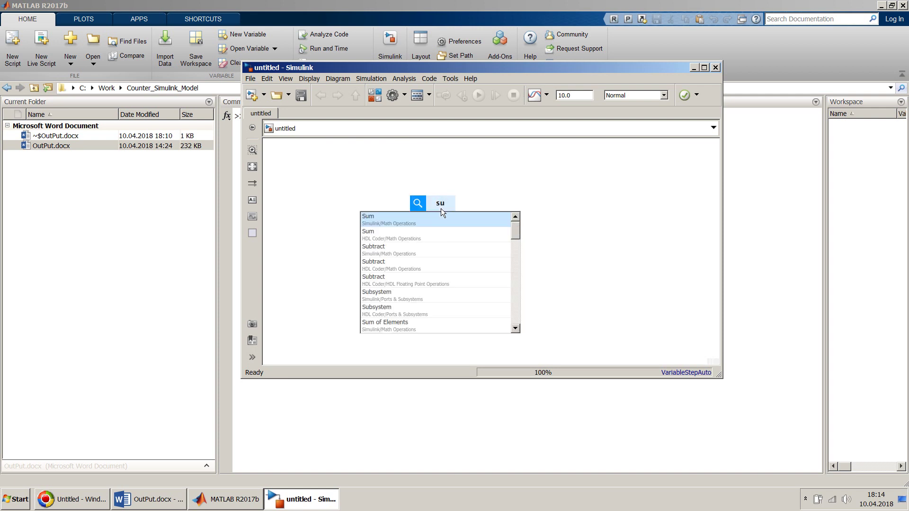
type("m")
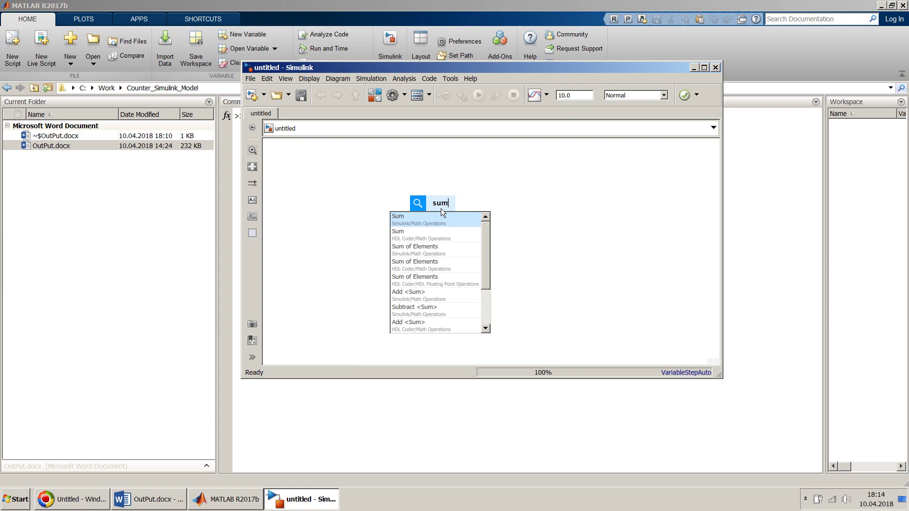
key("Return")
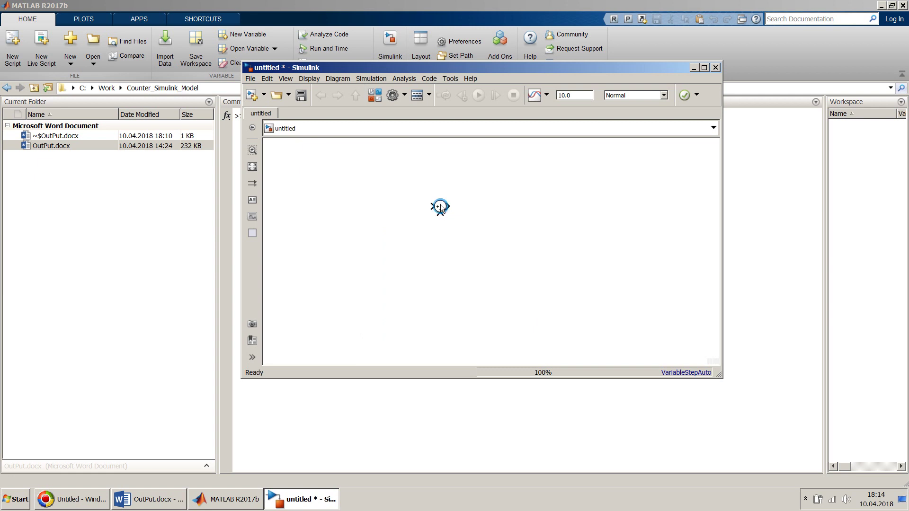
double_click(440, 208)
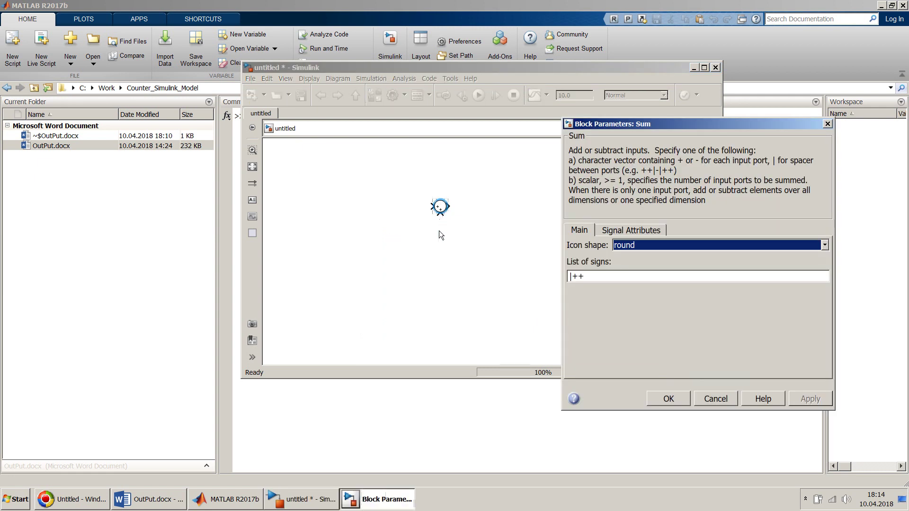
left_click(644, 243)
left_click(647, 258)
left_click(677, 399)
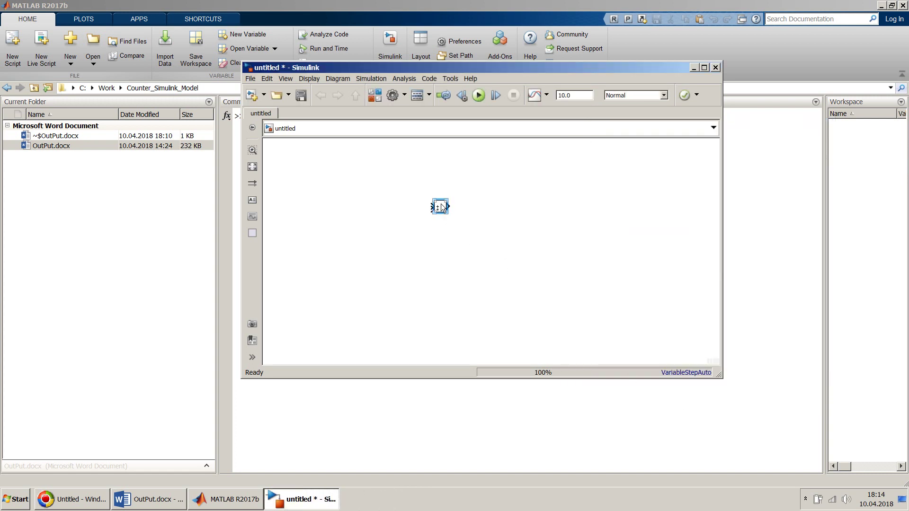
left_click_drag(446, 212, 453, 239)
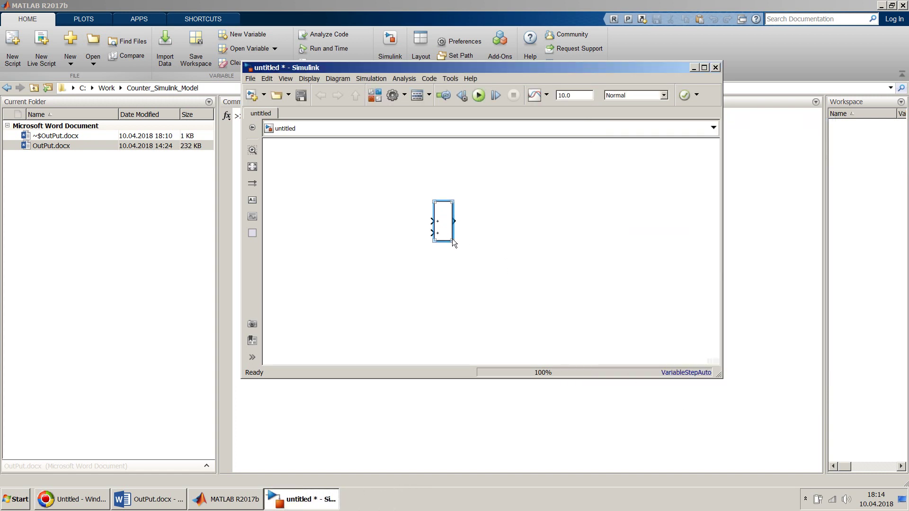
- Change the Sum block's list of signs to ++ so both inputs are evenly spaced
double_click(436, 214)
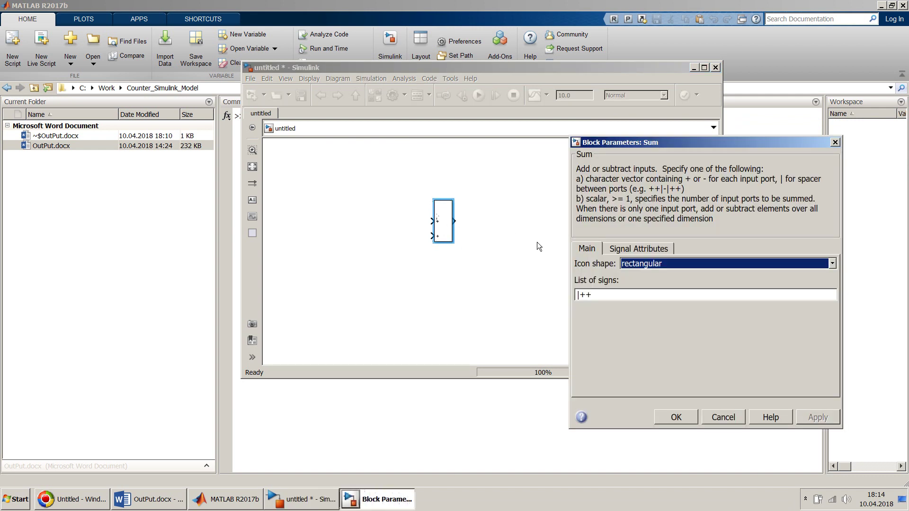
left_click(615, 299)
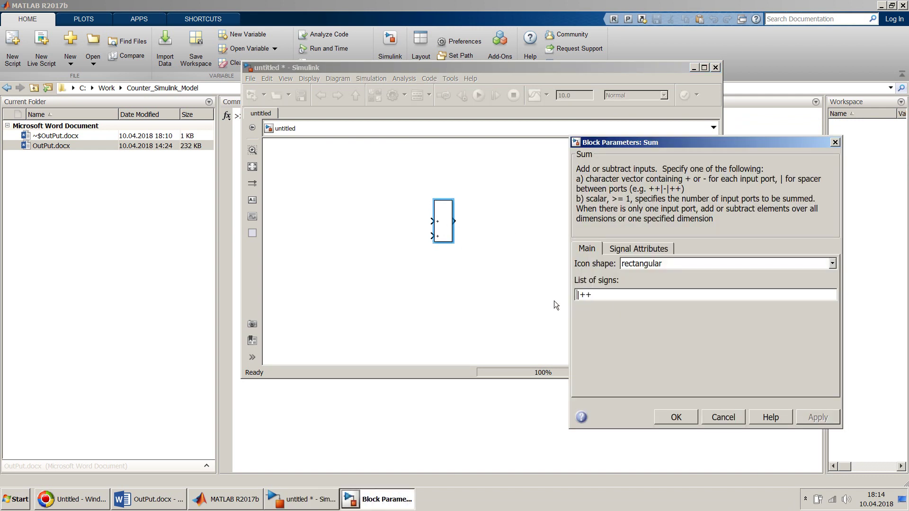
key("Delete")
key("Return")
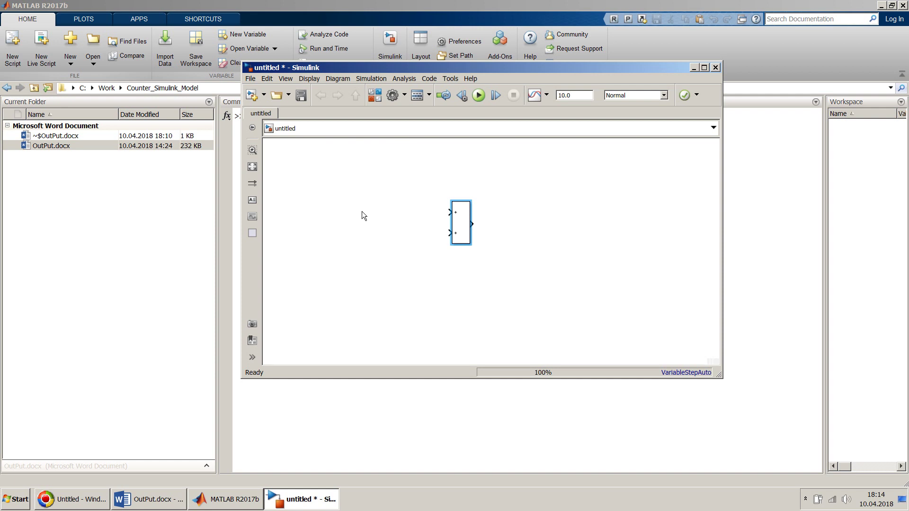
- Add a Constant block with value 1 and connect it to the Sum's upper input
double_click(340, 209)
type("con")
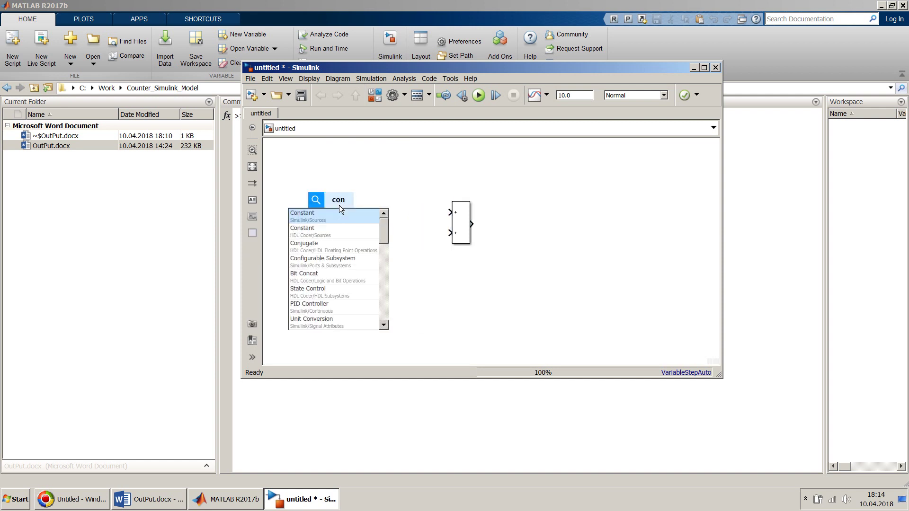
key("Return")
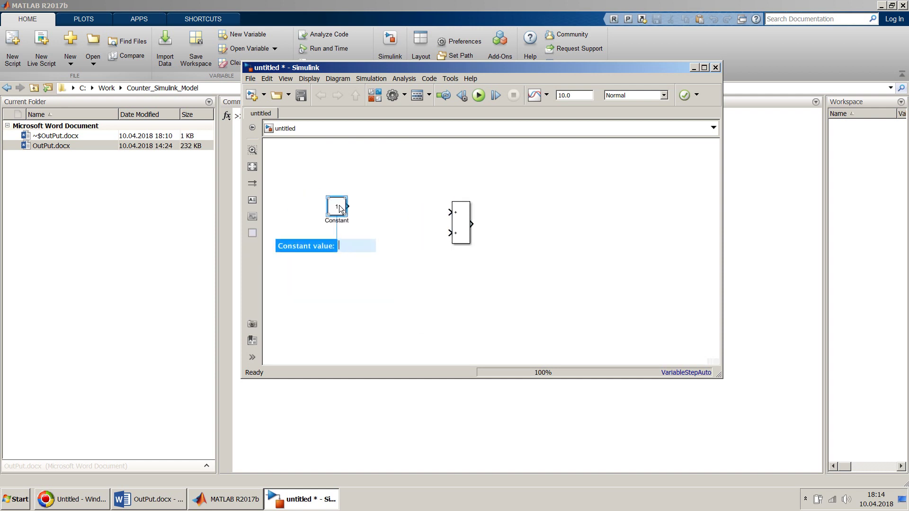
key("Return")
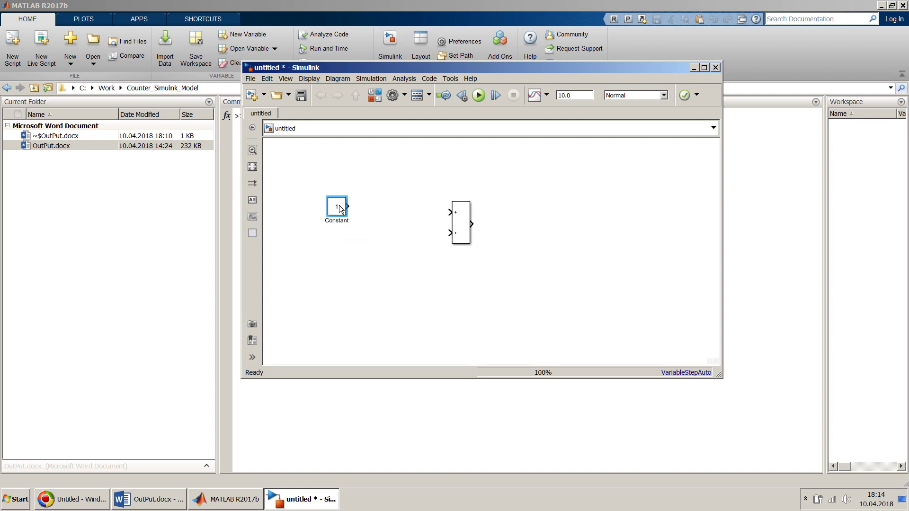
left_click_drag(340, 208, 374, 214)
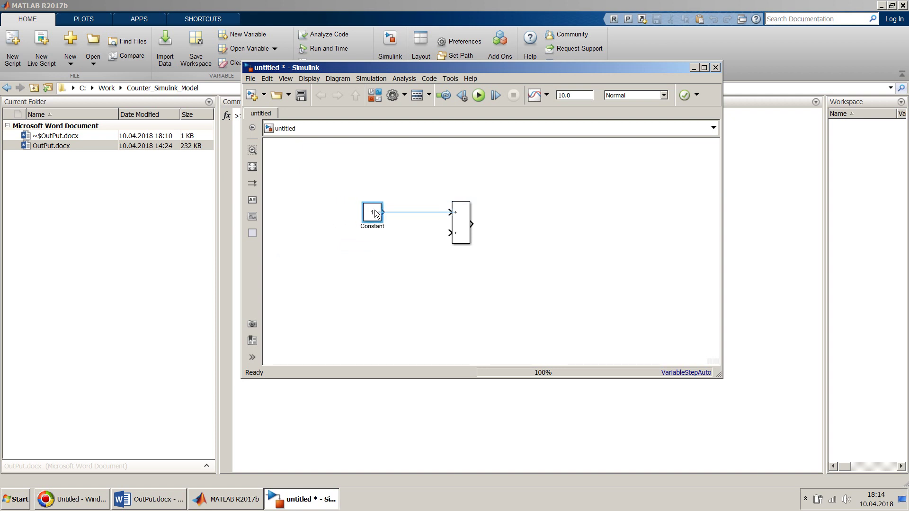
left_click(407, 213)
left_click_drag(376, 215, 358, 221)
- Widen the Sum block and wire its output back into its lower input
left_click(458, 230)
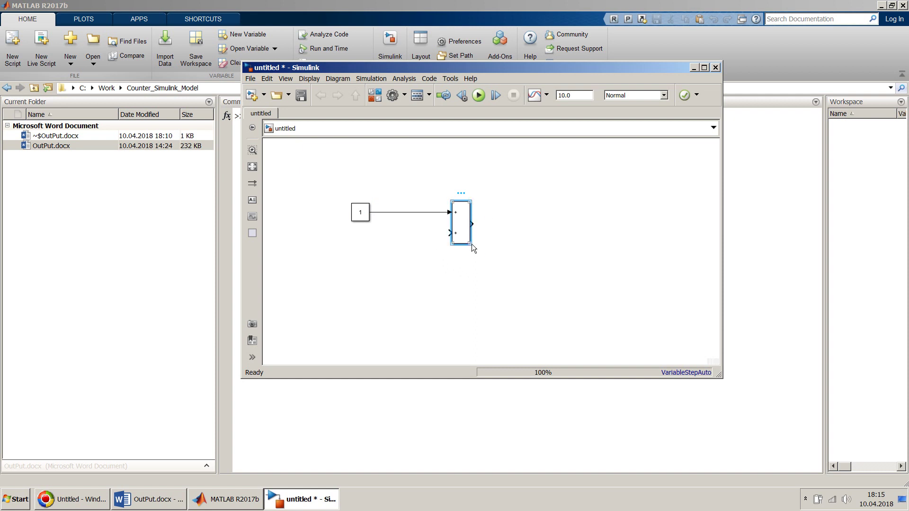
left_click_drag(471, 243, 484, 242)
mouse_move(485, 223)
left_mouse_down()
mouse_move(456, 268)
mouse_move(449, 235)
left_mouse_up()
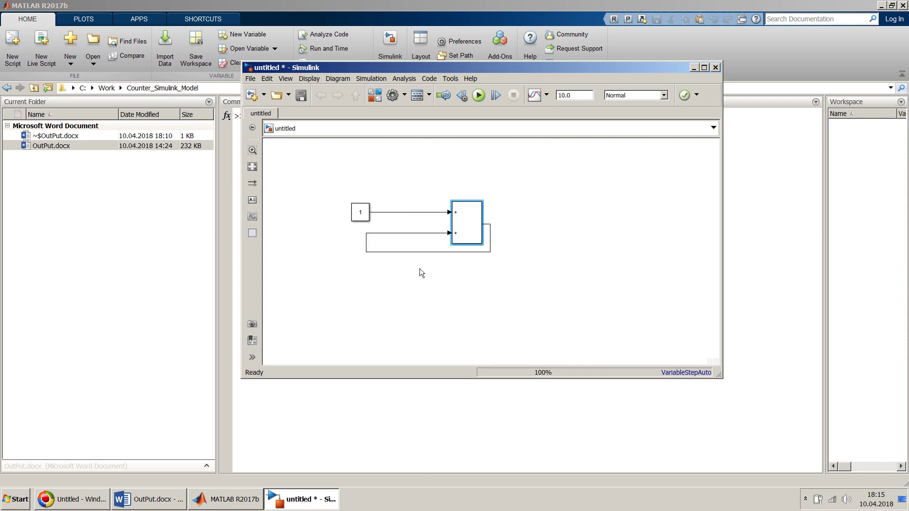
- Add a Delay block of length 1, flip it to face left, and drop it onto the feedback line
double_click(430, 277)
type("d")
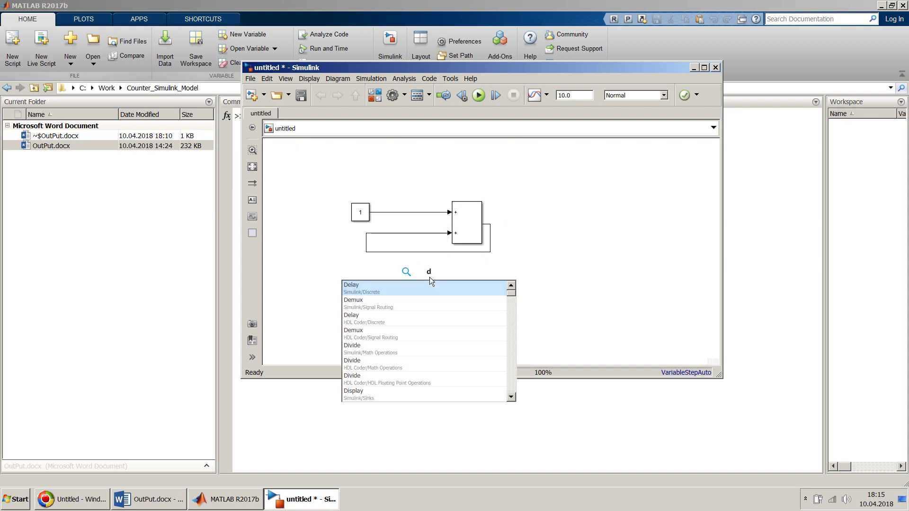
type("el")
key("Return")
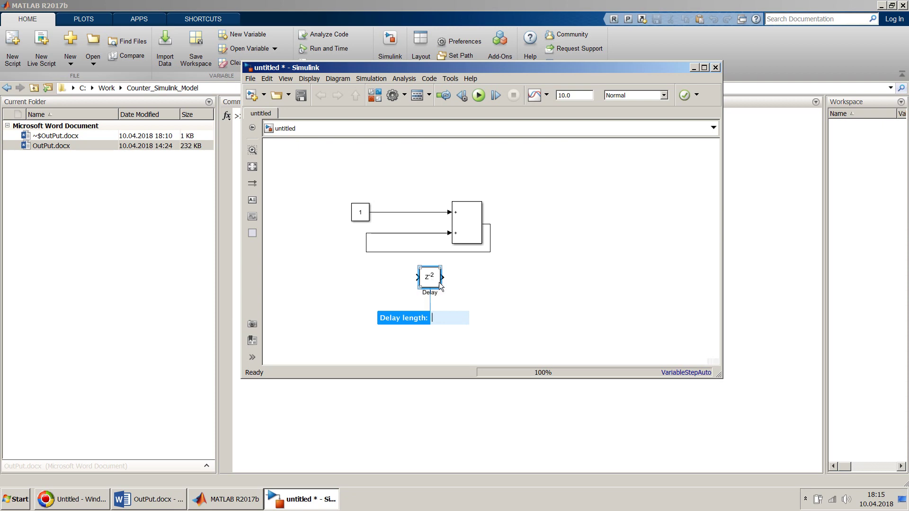
type("1")
key("Return")
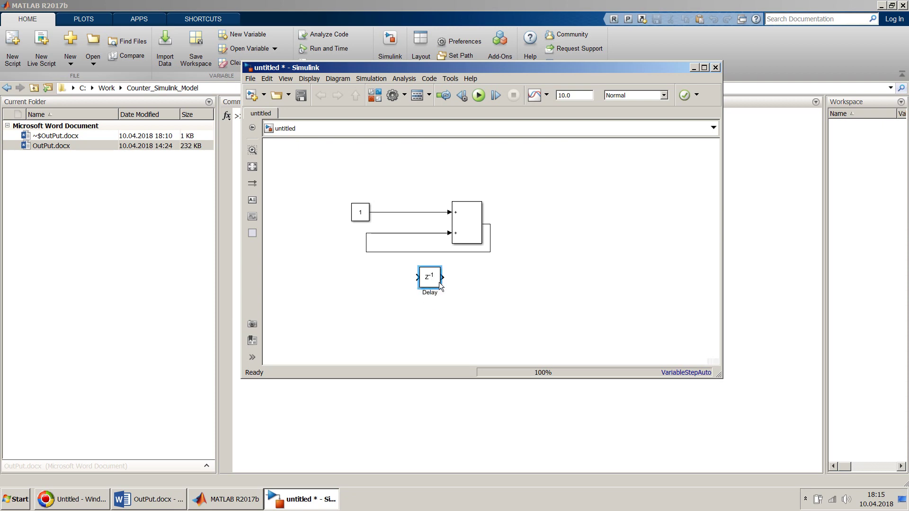
left_click(432, 281)
left_click_drag(432, 281, 435, 290)
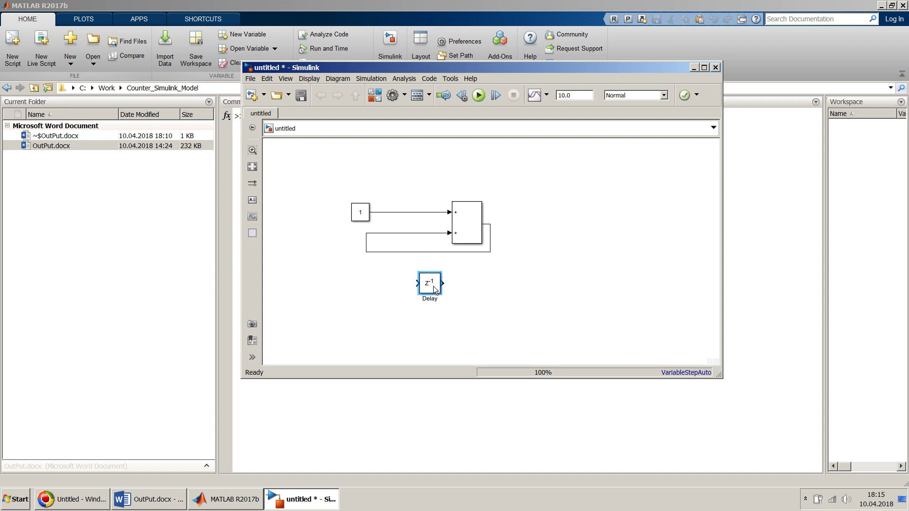
key("ctrl+i")
mouse_move(433, 287)
left_mouse_down()
mouse_move(429, 257)
mouse_move(429, 276)
left_mouse_up()
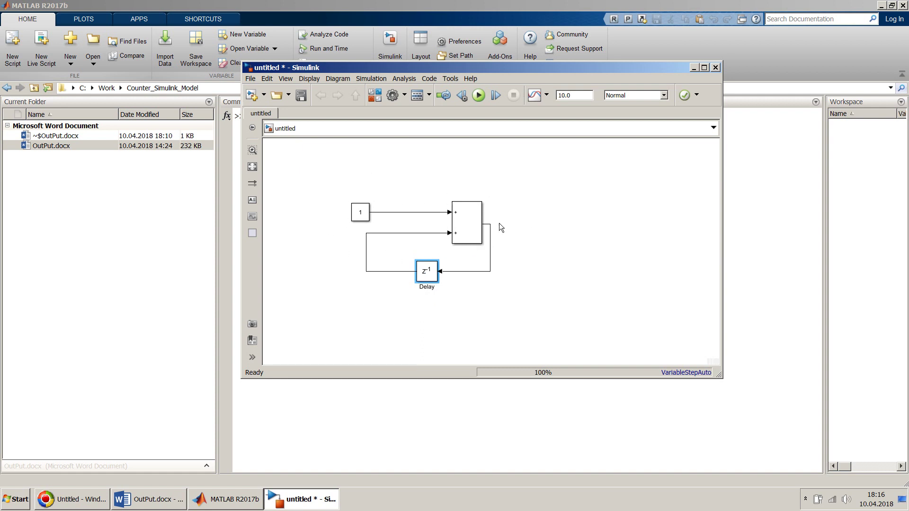
- Add a Scope block and connect it to the Sum's output
double_click(595, 196)
type("scop")
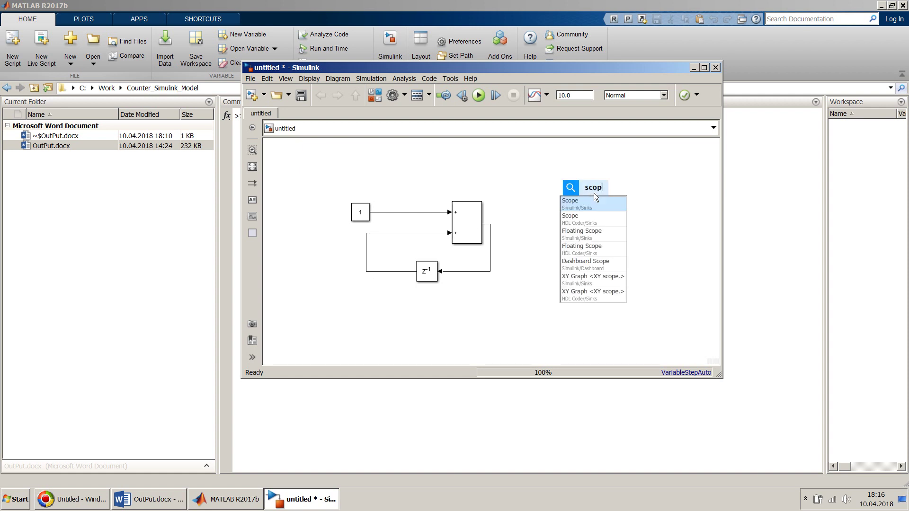
key("Return")
mouse_move(594, 198)
left_mouse_down()
mouse_move(577, 227)
mouse_move(492, 226)
left_mouse_up()
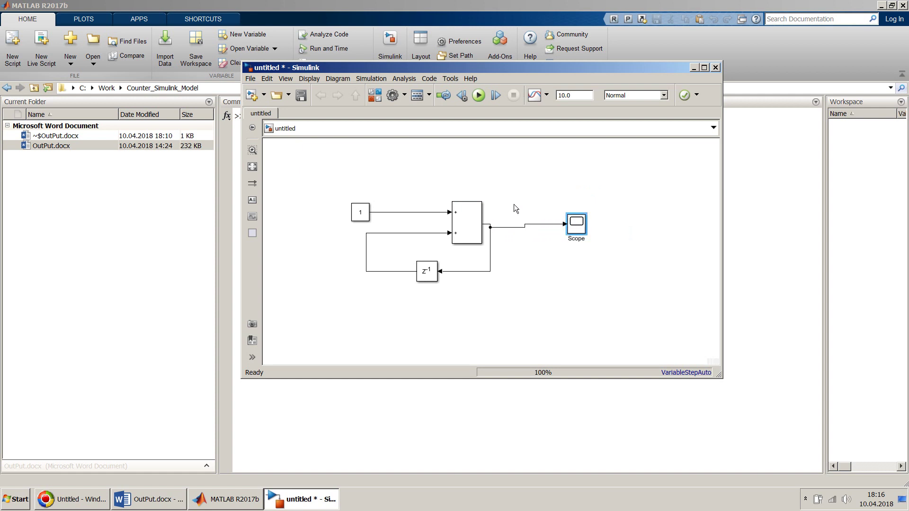
- Save the model as Counter_Simulink_MATLAB.slx
key("ctrl+s")
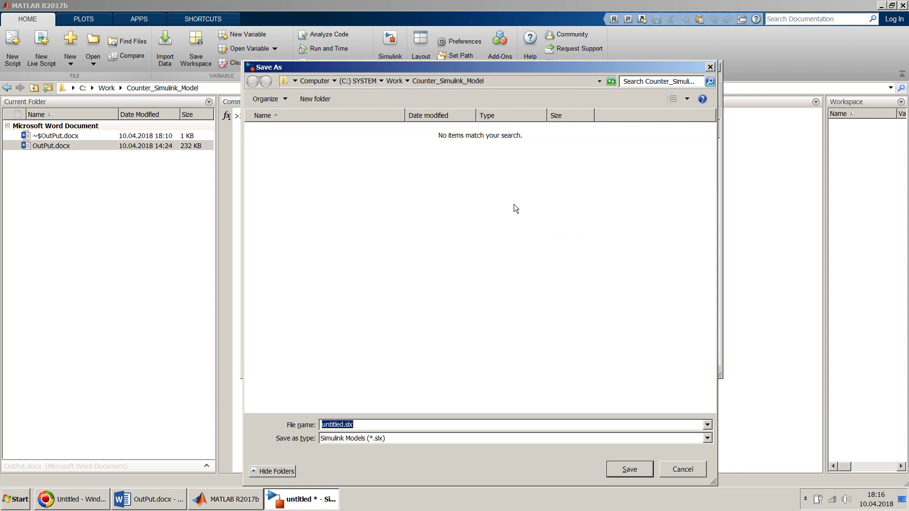
type("Con")
type("unter_S")
type("imulink")
type("_Model")
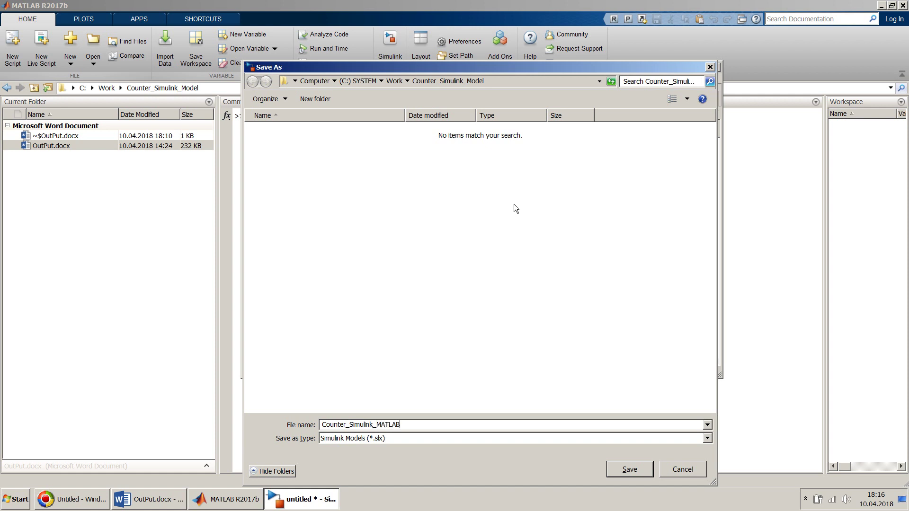
key("Return")
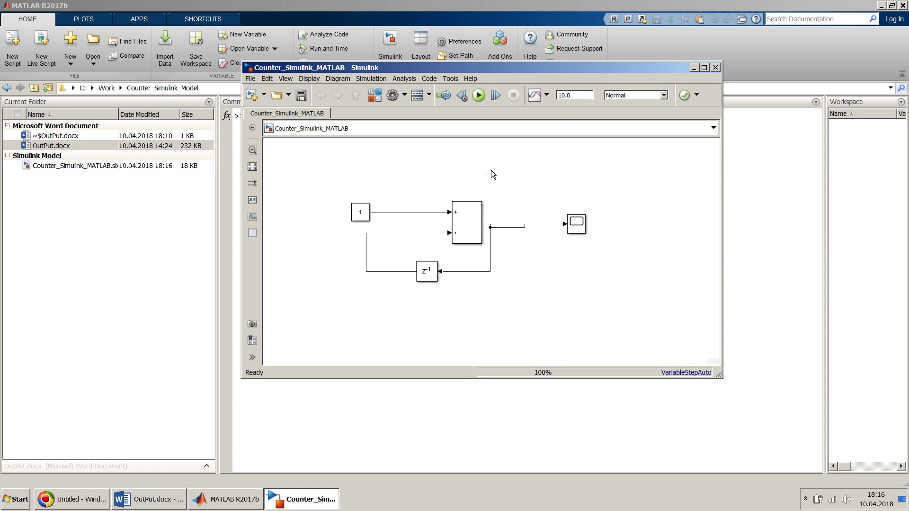
- Run the simulation, open the Scope plot, and arrange it beside the model window
left_click(480, 96)
left_click(581, 230)
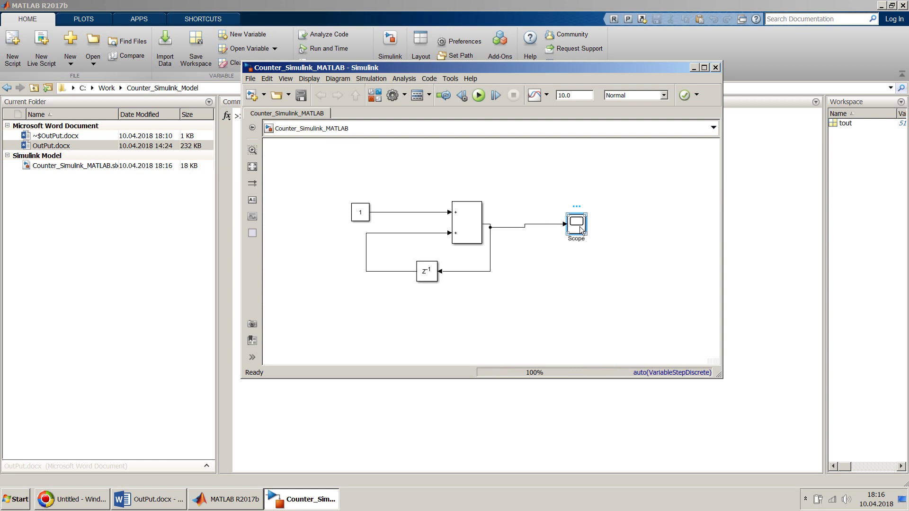
double_click(581, 229)
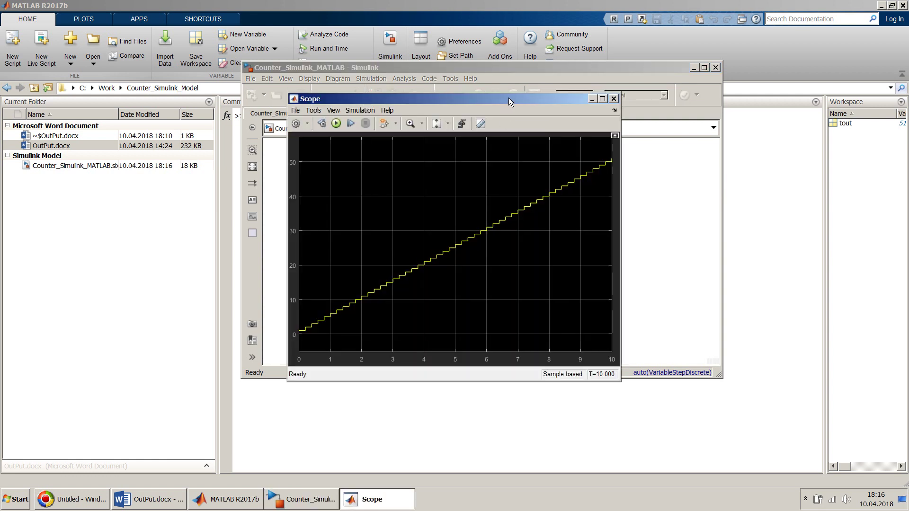
left_click_drag(508, 97, 718, 111)
left_click_drag(641, 65, 441, 81)
left_click_drag(647, 111, 686, 92)
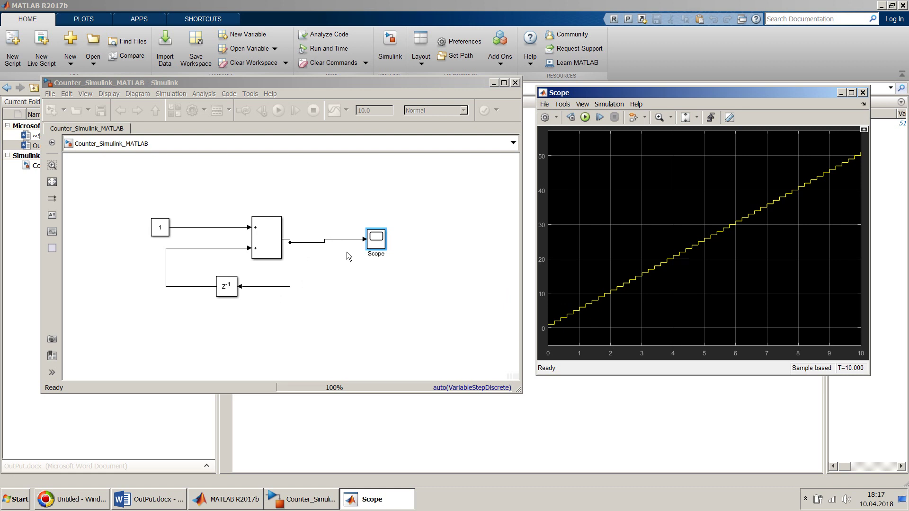
- Leave the stop time at 10 and open Configuration Parameters from the solver information popup
left_click(411, 208)
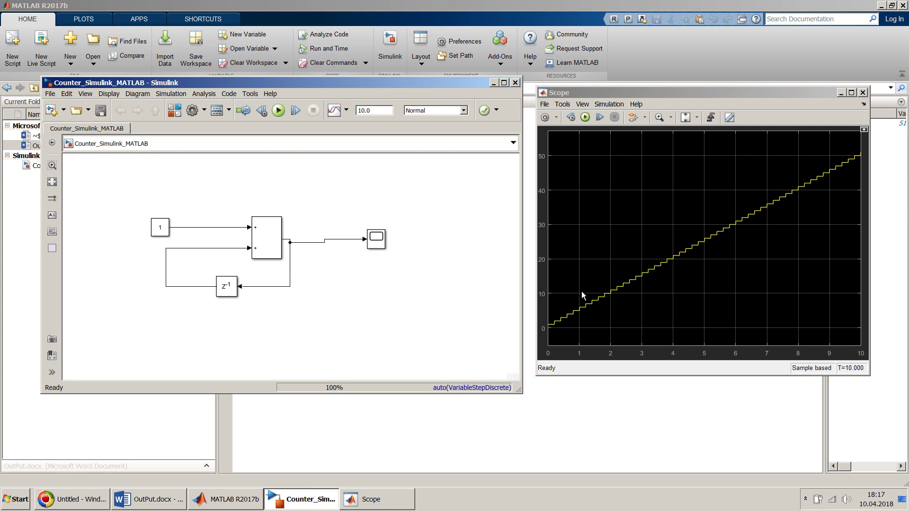
double_click(371, 110)
left_click(490, 275)
left_click(456, 388)
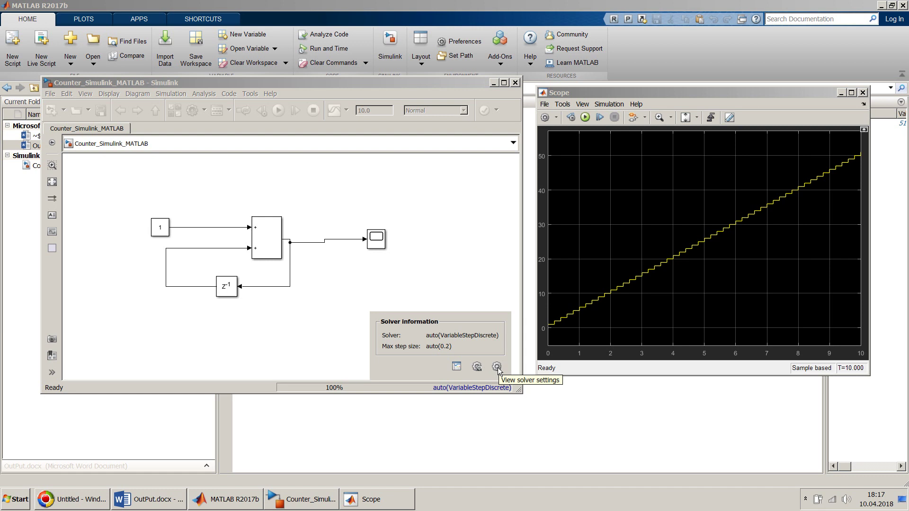
left_click(469, 258)
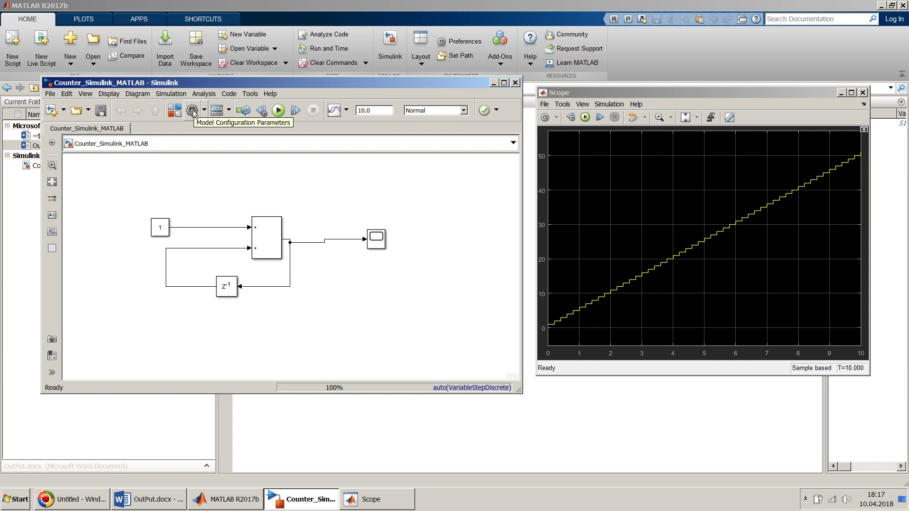
left_click(473, 387)
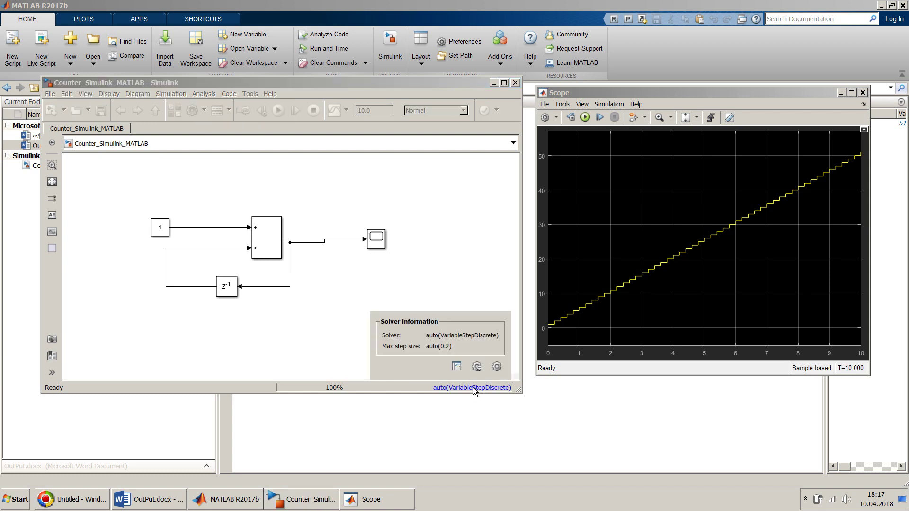
left_click(496, 367)
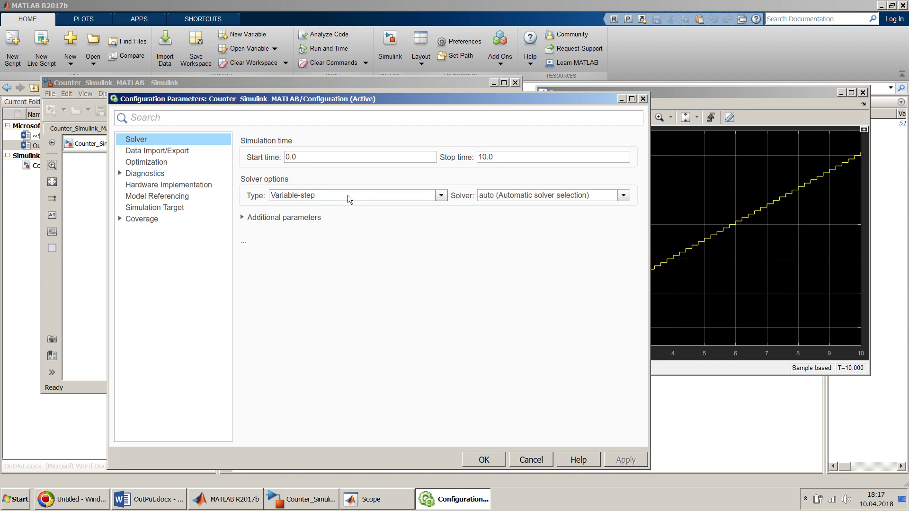
- Switch the solver type to Fixed-step with the discrete (no continuous states) solver and apply
left_click(347, 195)
left_click(347, 215)
left_click(511, 195)
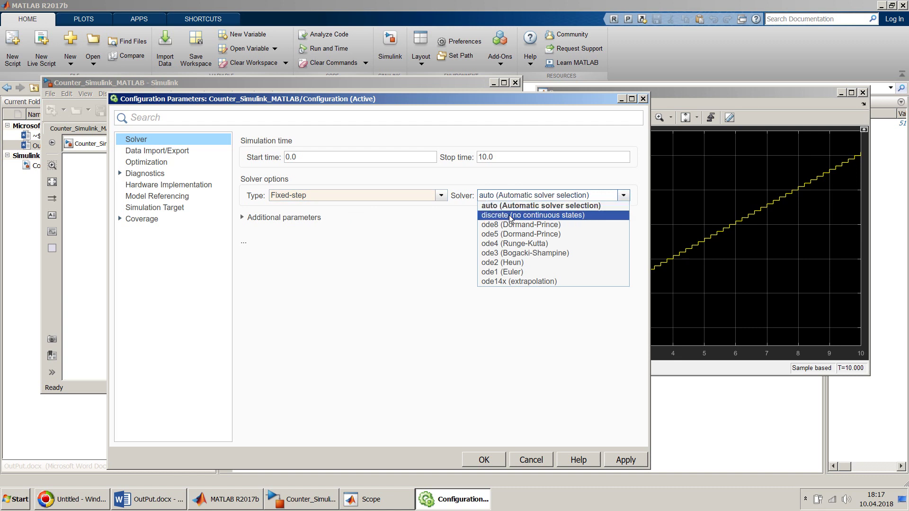
left_click(510, 215)
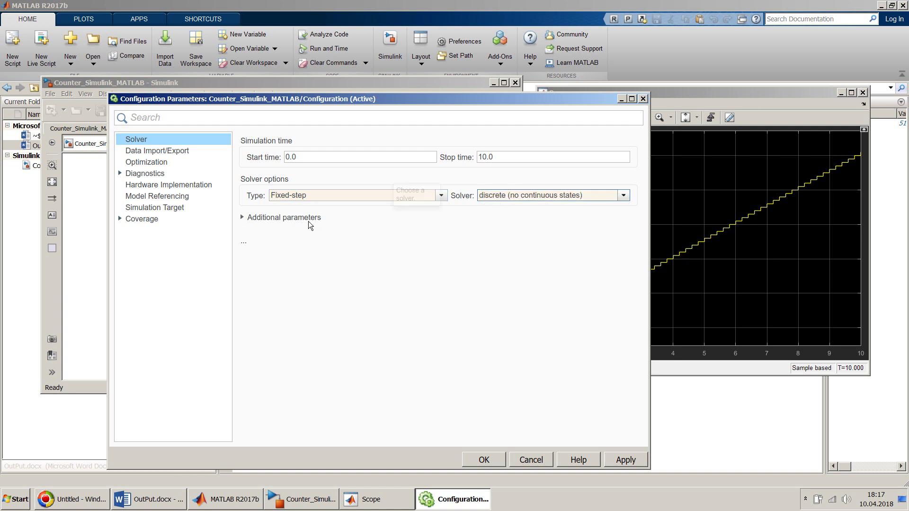
left_click(242, 219)
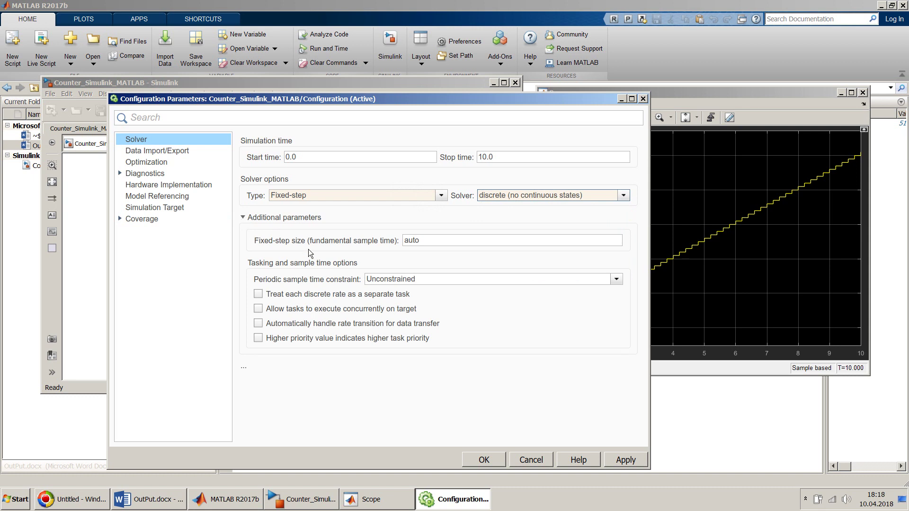
left_click(518, 198)
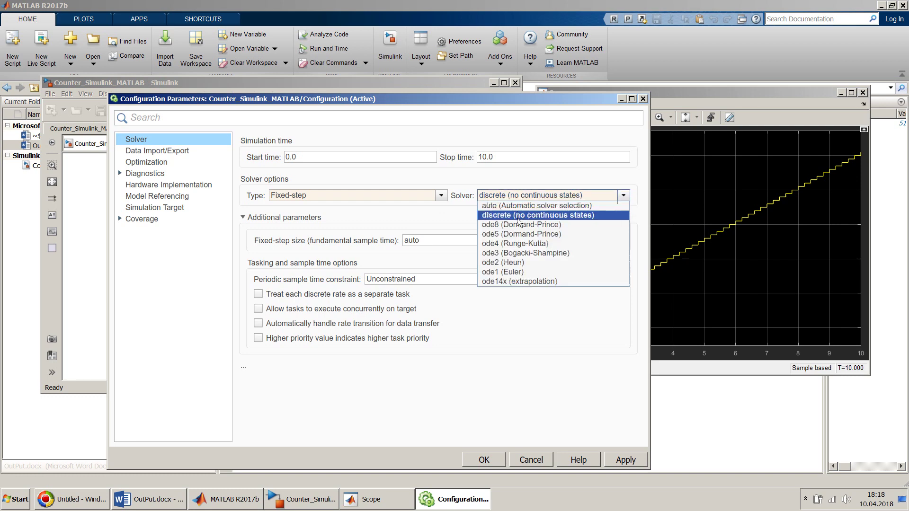
left_click(526, 205)
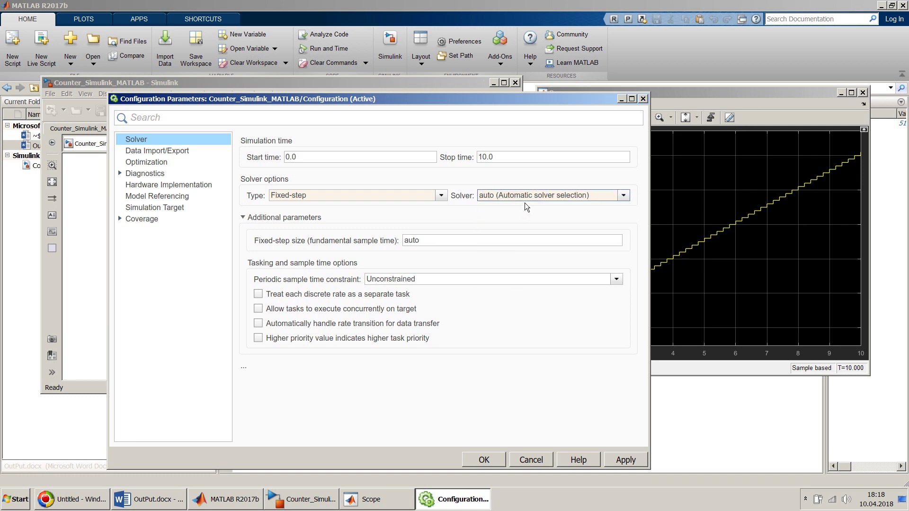
left_click(526, 198)
left_click(524, 214)
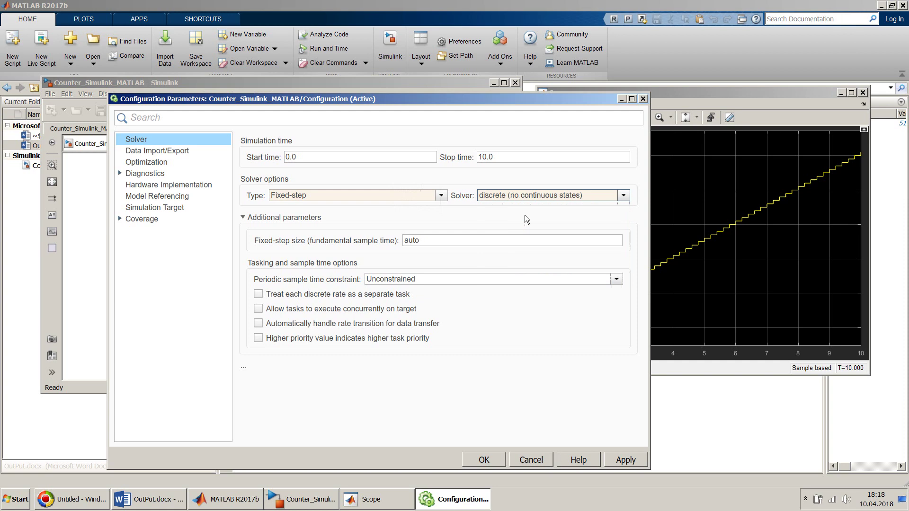
double_click(433, 241)
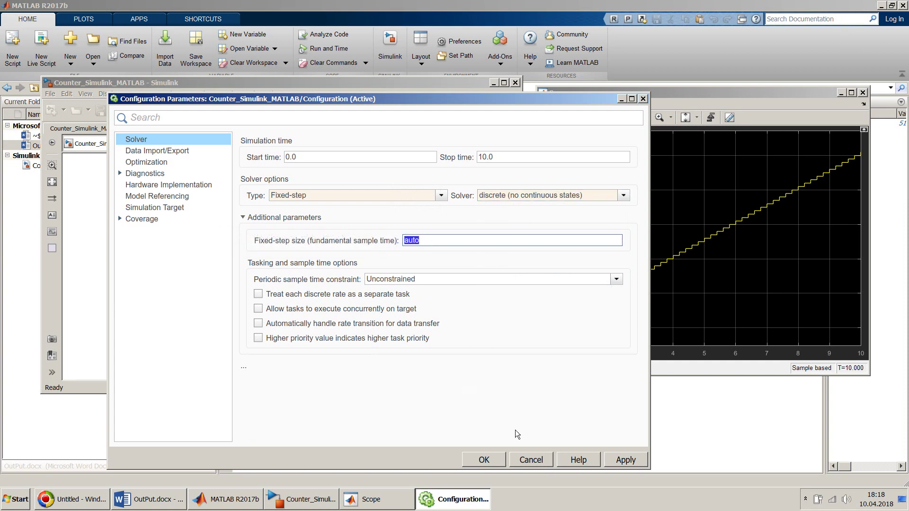
left_click(613, 462)
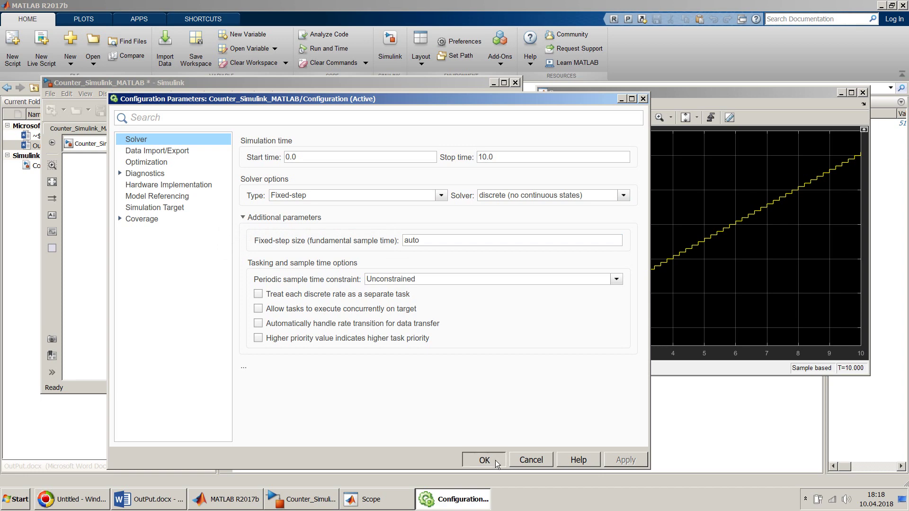
left_click(495, 461)
- Run once, then reopen the configuration and set the fixed-step size to 1
left_click(278, 111)
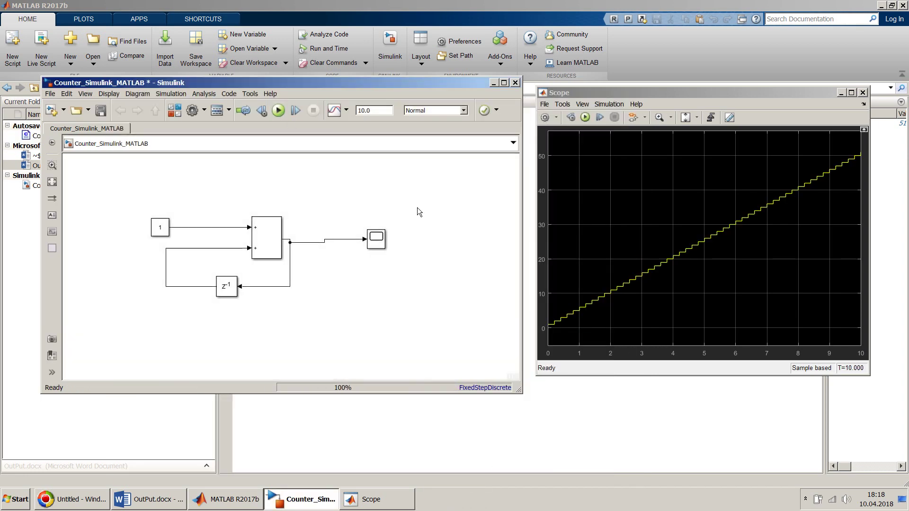
left_click(493, 387)
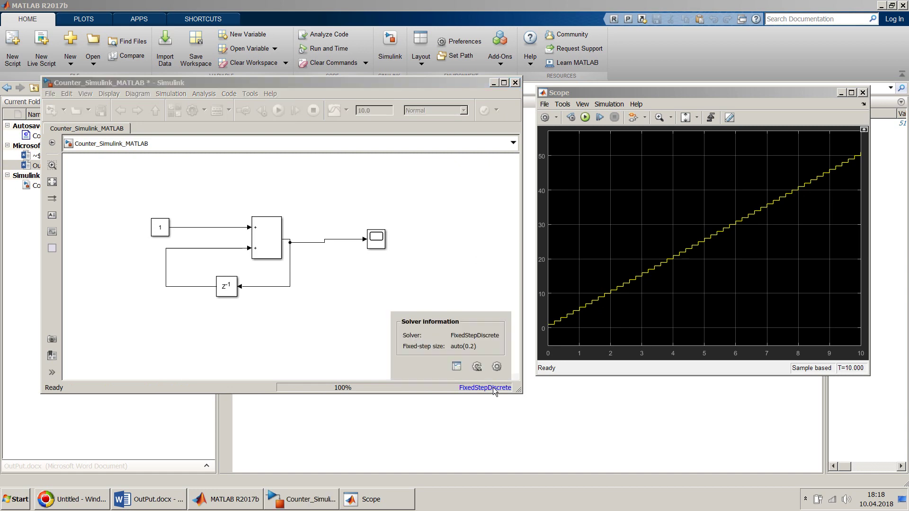
left_click(496, 368)
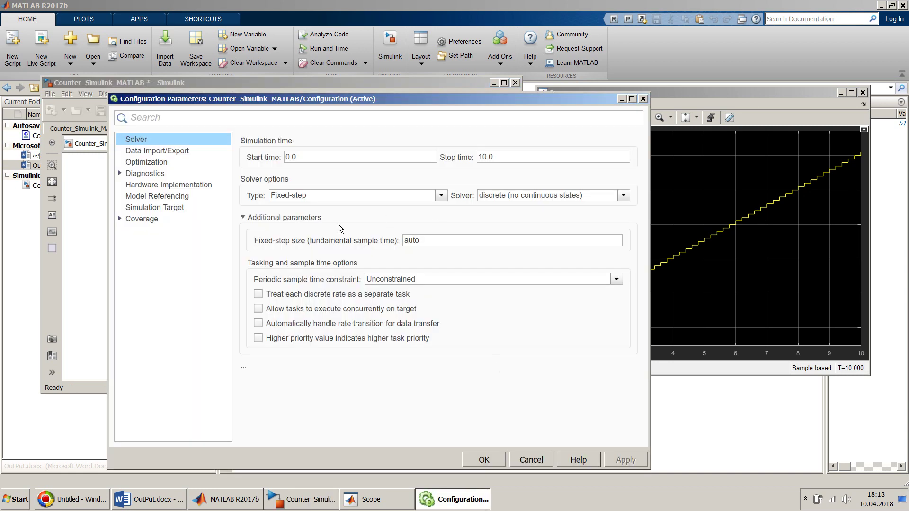
double_click(425, 237)
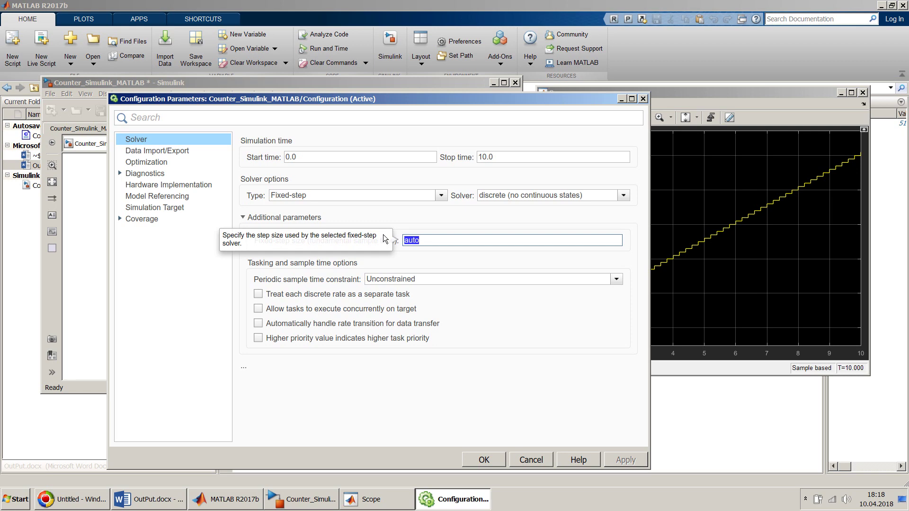
type("1")
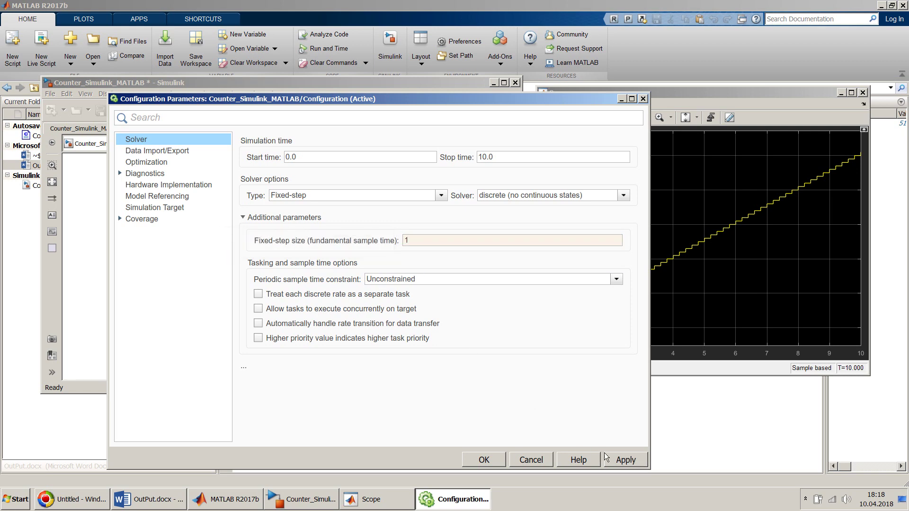
left_click(618, 462)
left_click(489, 458)
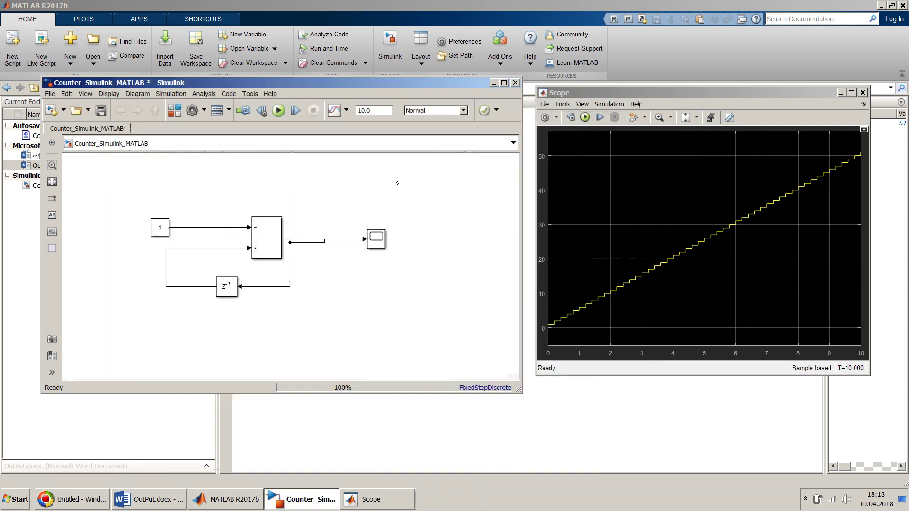
- Rerun the model, then move the Constant left and the Scope down to straighten the lines
left_click(280, 114)
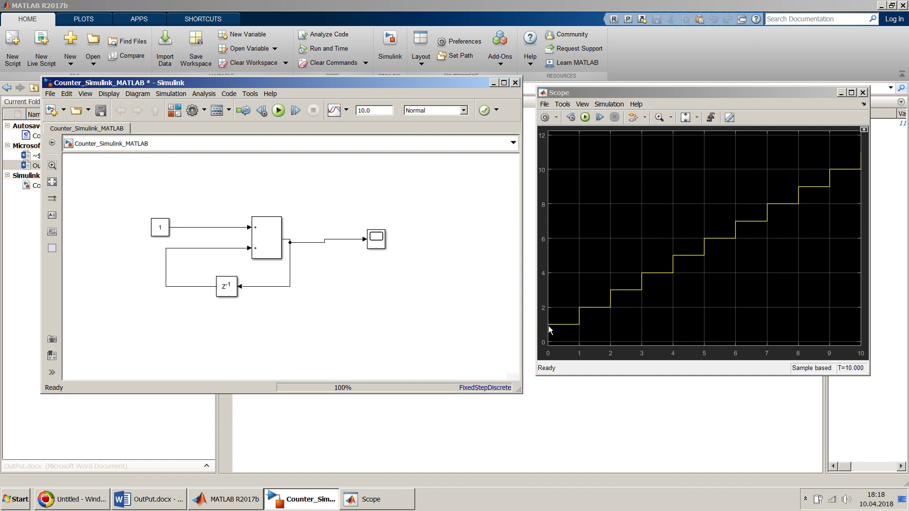
left_click_drag(160, 227, 148, 228)
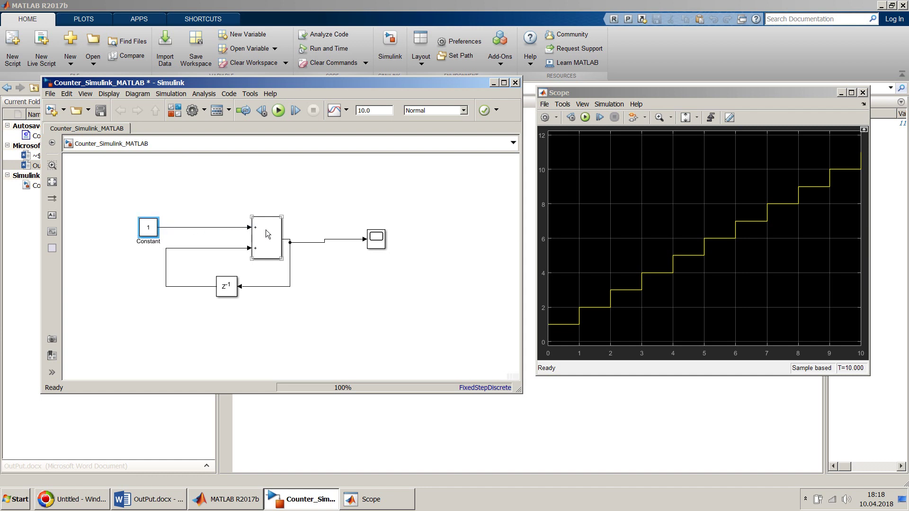
left_click(381, 246)
left_click_drag(380, 244, 380, 254)
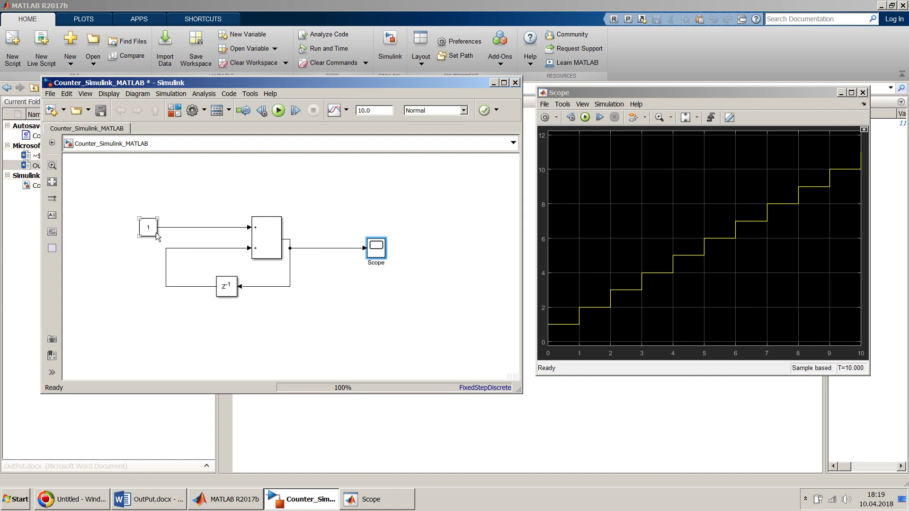
left_click_drag(152, 229, 140, 230)
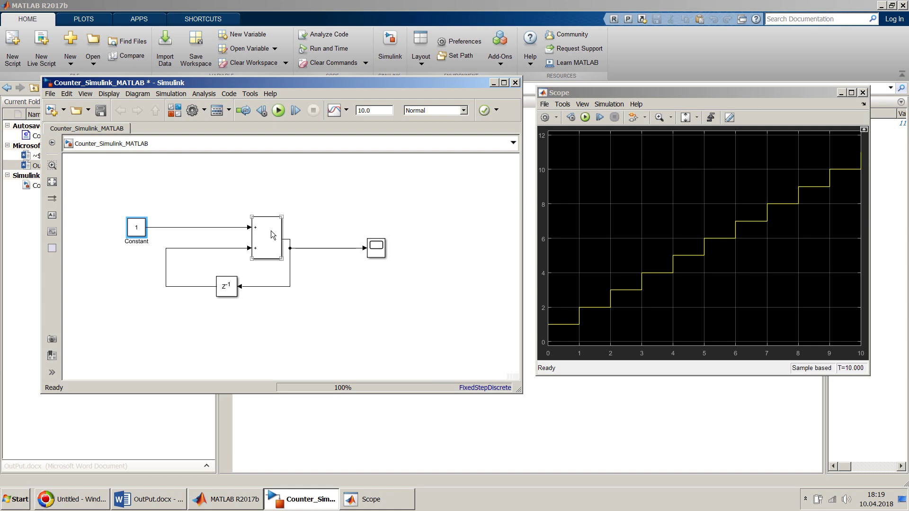
- Add a Delay block of length 1 onto the line between the Constant and the Sum
double_click(191, 203)
type("del")
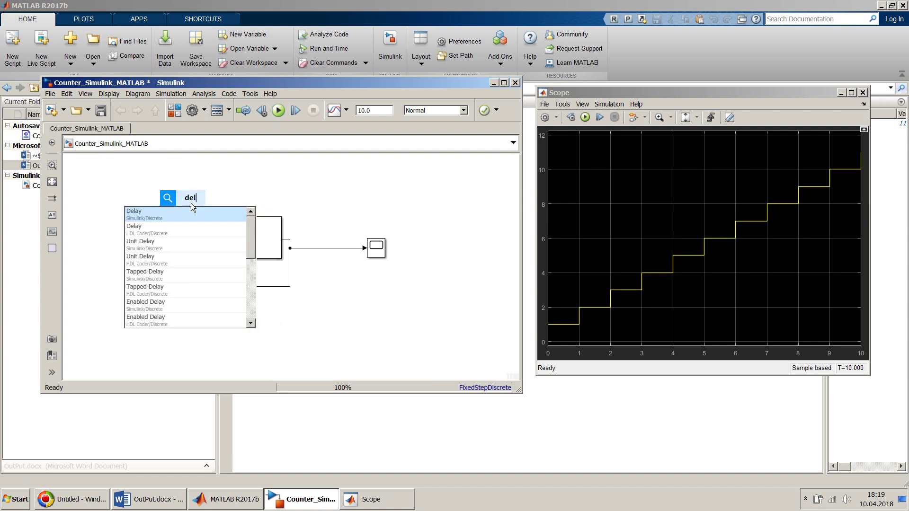
key("Return")
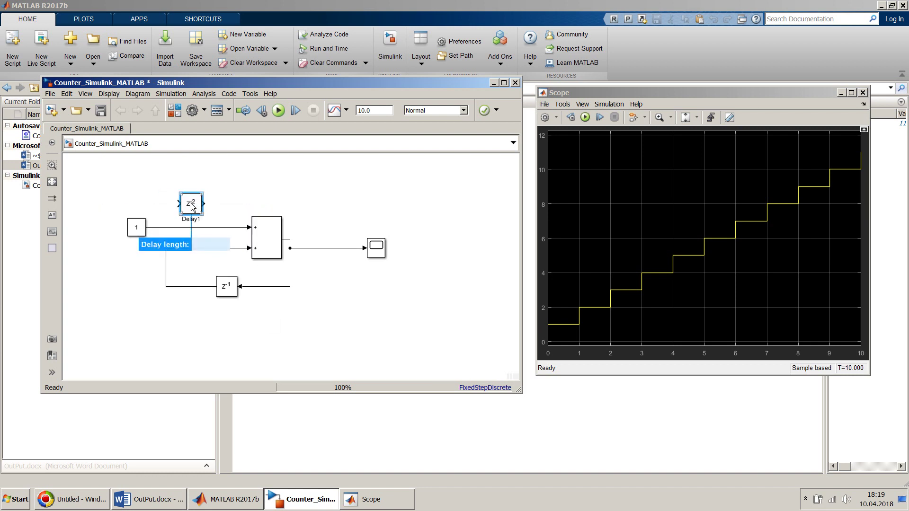
type("1")
key("Return")
left_click_drag(191, 205, 192, 231)
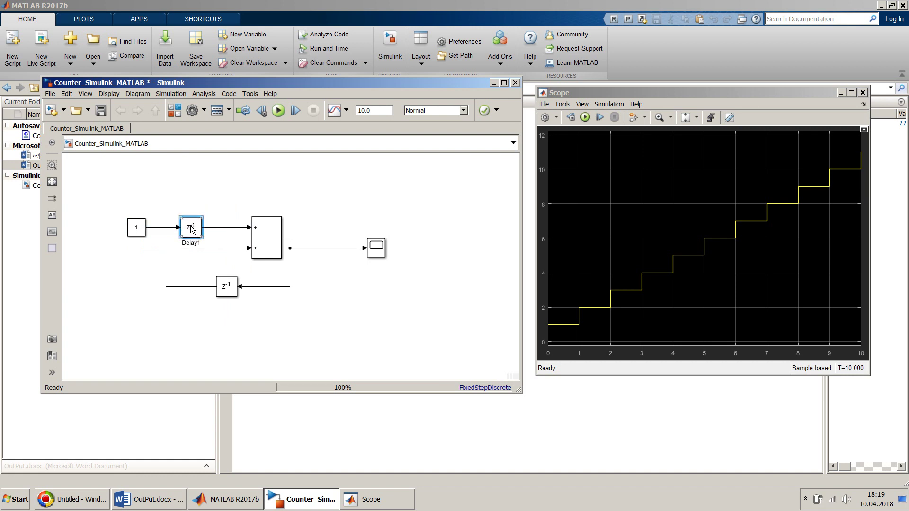
- Check Delay1's initial condition in its parameters and close them unchanged
double_click(192, 231)
double_click(399, 253)
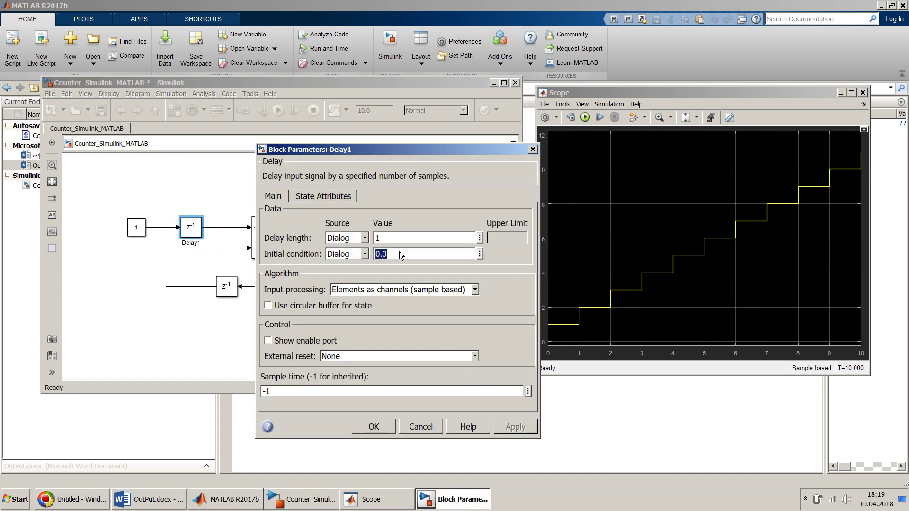
left_click(413, 431)
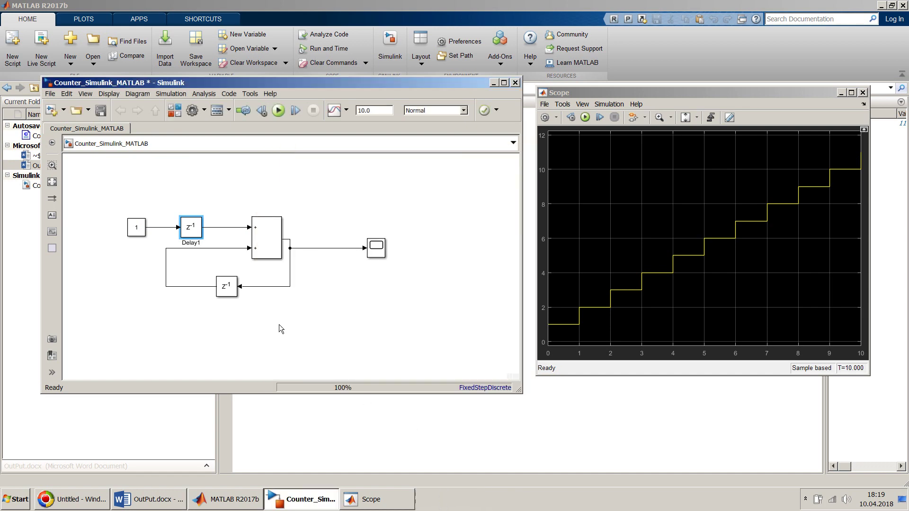
left_click(258, 241)
left_click(268, 239)
left_click(474, 322)
- Run the model, then set the stop time to 20 and run it again
left_click(278, 110)
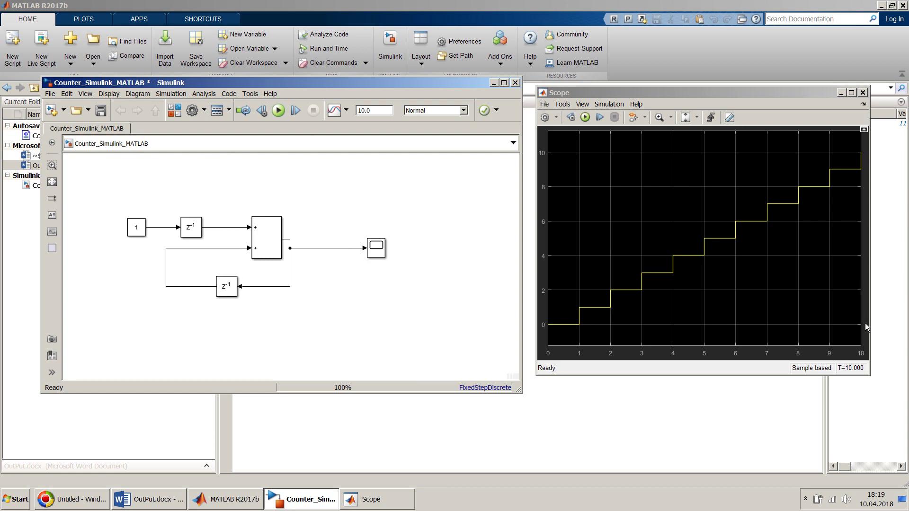
type("20")
left_click(285, 115)
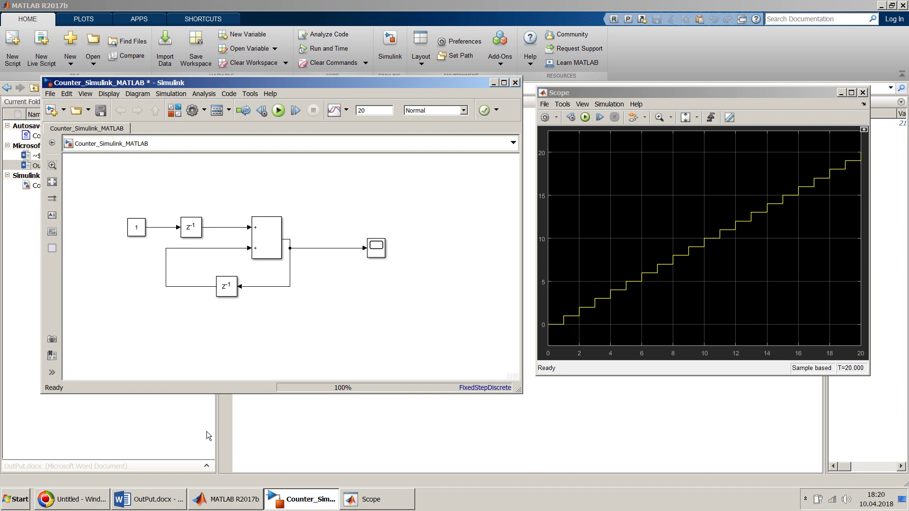
- Check the 0–5 sawtooth reference plot in OutPut.docx, then move the Simulink Scope block farther right
left_click(149, 501)
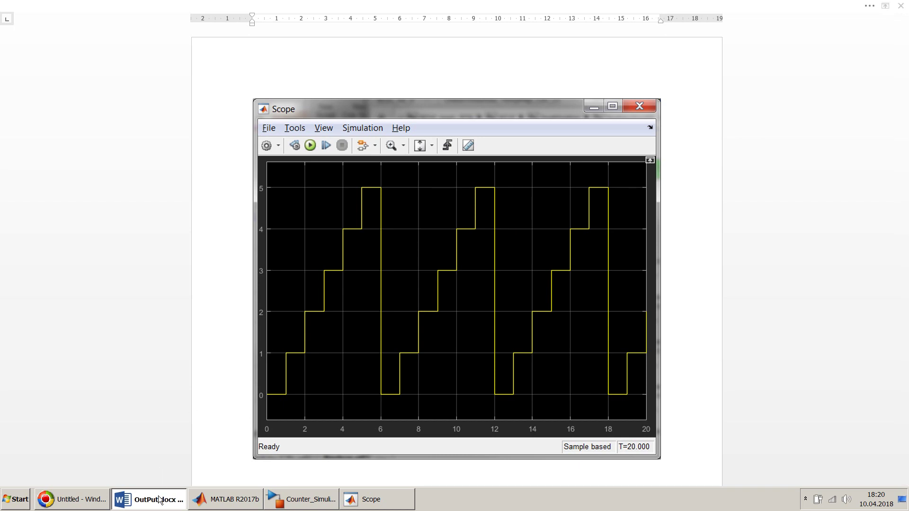
left_click(301, 499)
left_click(374, 253)
left_click_drag(374, 252, 483, 249)
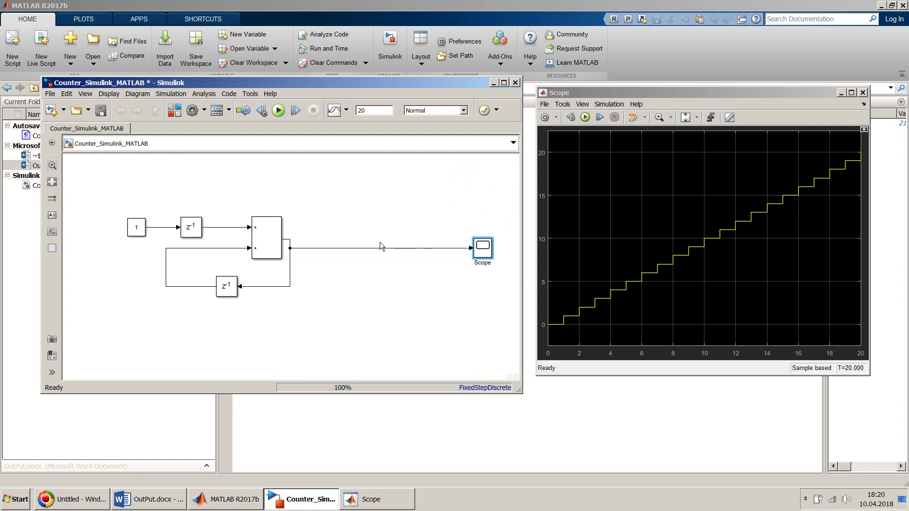
- Insert a Switch block via 'sw' with threshold 5 and make it taller
left_click(443, 248)
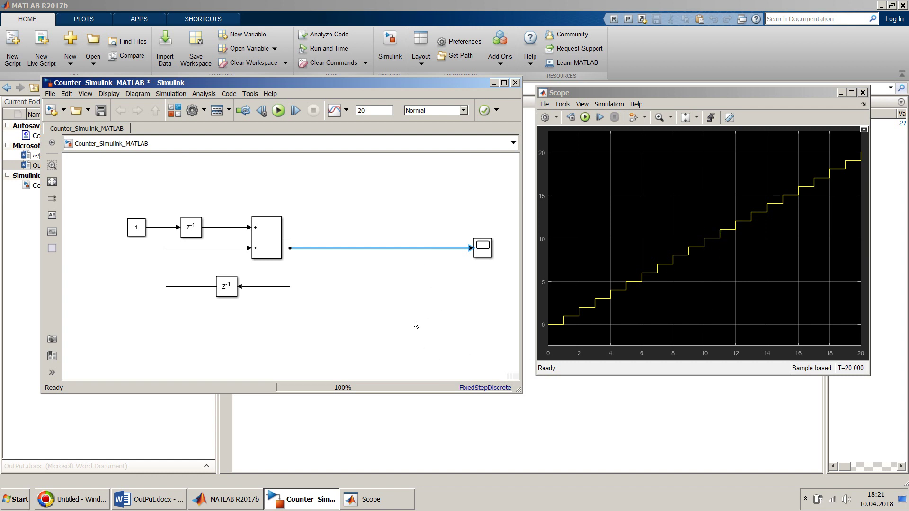
double_click(365, 205)
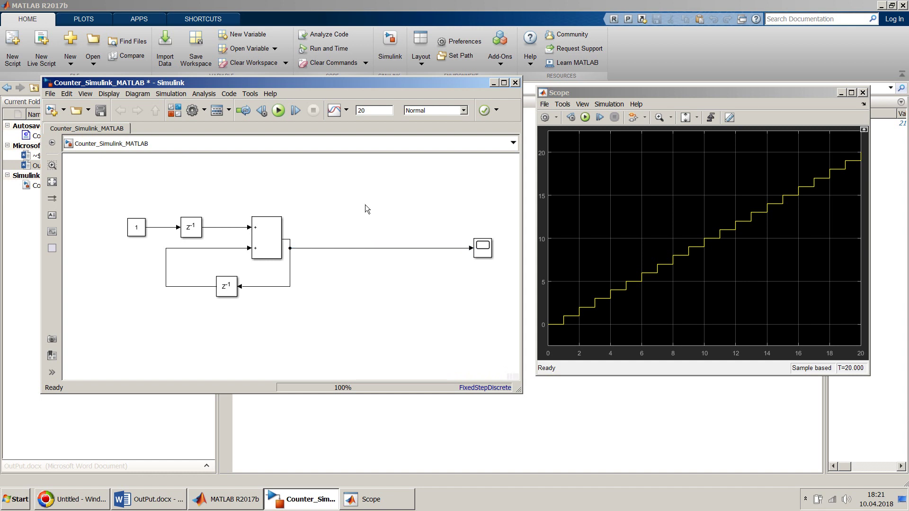
type("swit")
key("Return")
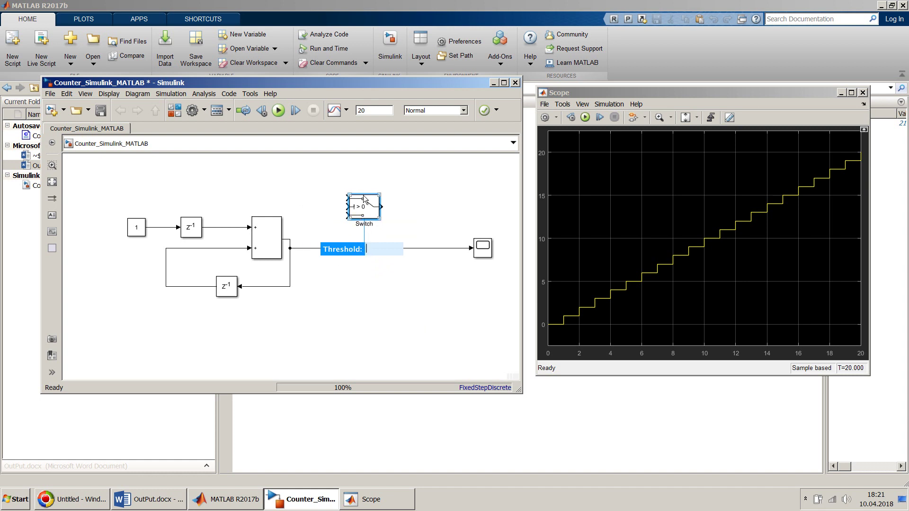
type("5")
key("Return")
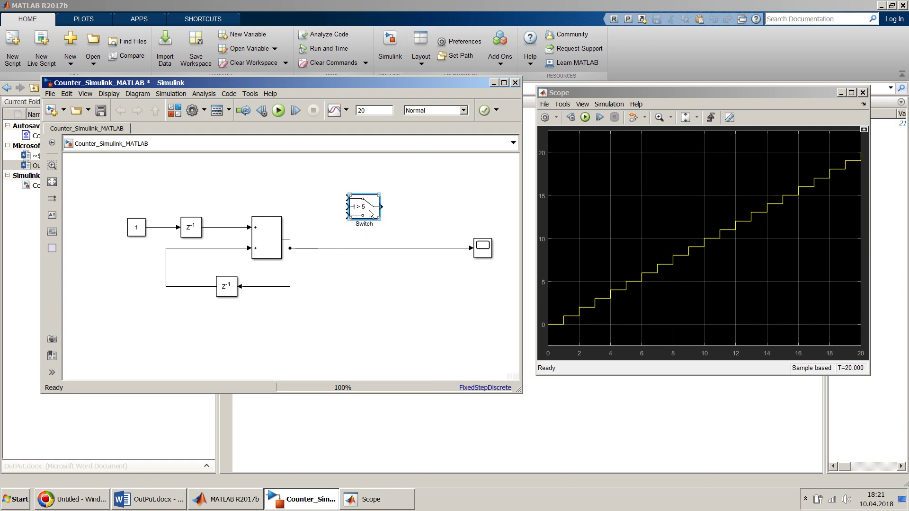
left_click_drag(377, 220, 391, 209)
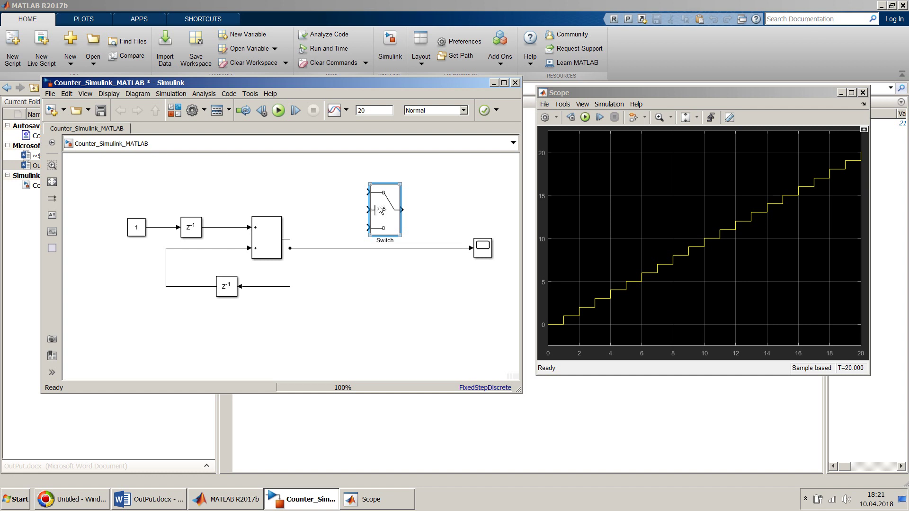
- Add a Constant block with value 0 and wire it to the Switch's top input
left_click(300, 182)
type("con")
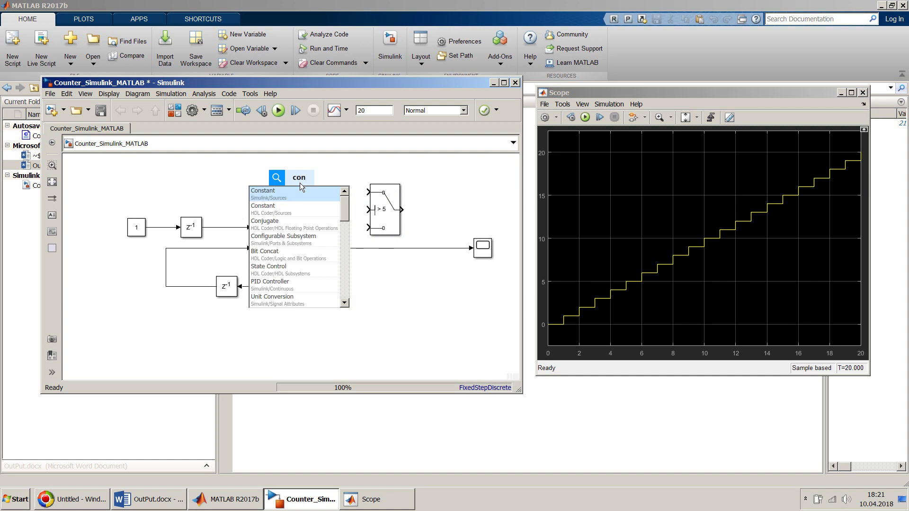
key("Return")
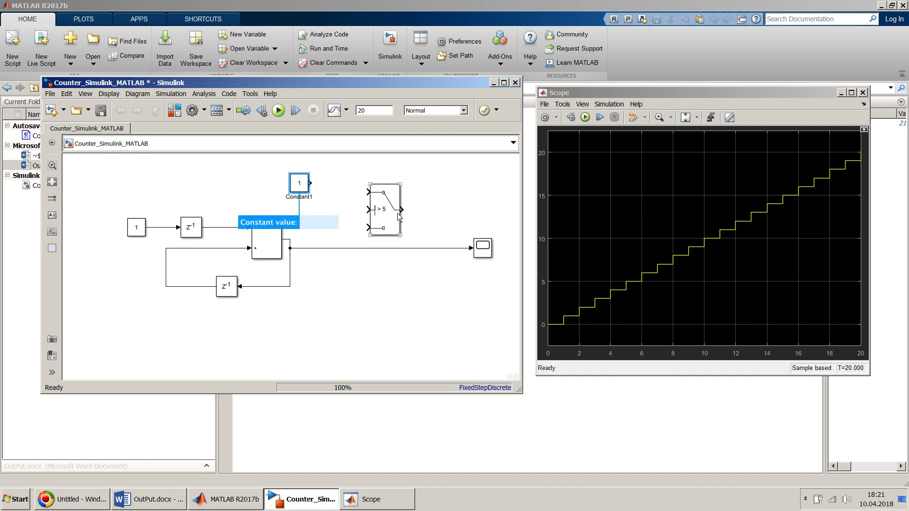
type("0")
key("Return")
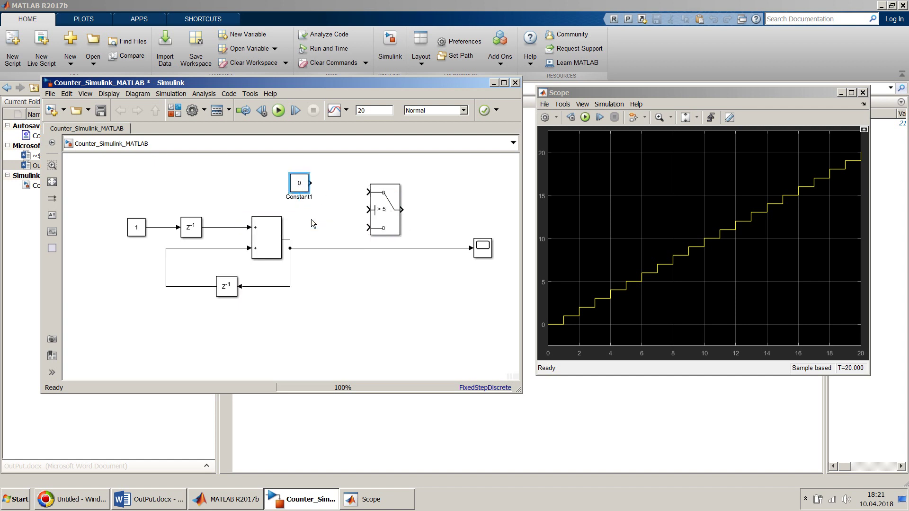
left_click_drag(302, 183, 309, 192)
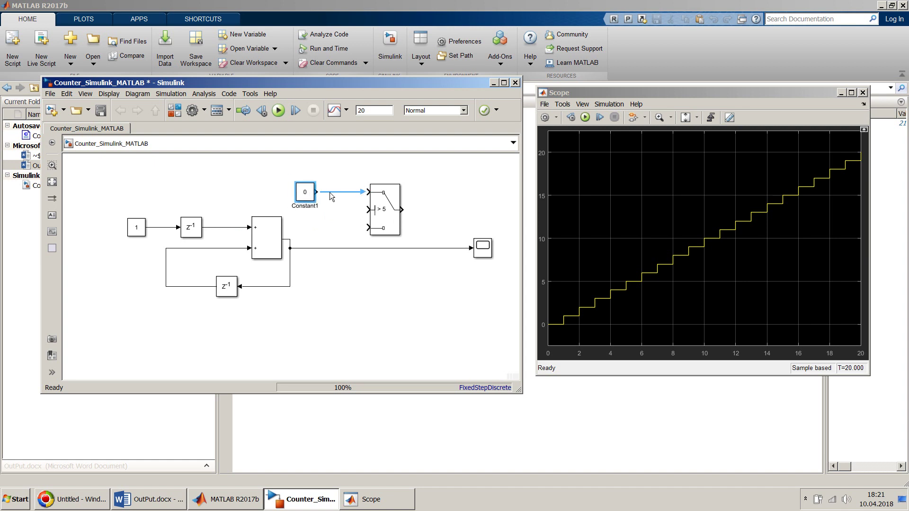
left_click(386, 213)
- Lower the Switch and delete the Sum-to-Scope line and the feedback line to the lower Delay
left_click(328, 247)
left_click_drag(382, 218, 383, 244)
left_click(406, 245)
left_click(410, 249)
key("Delete")
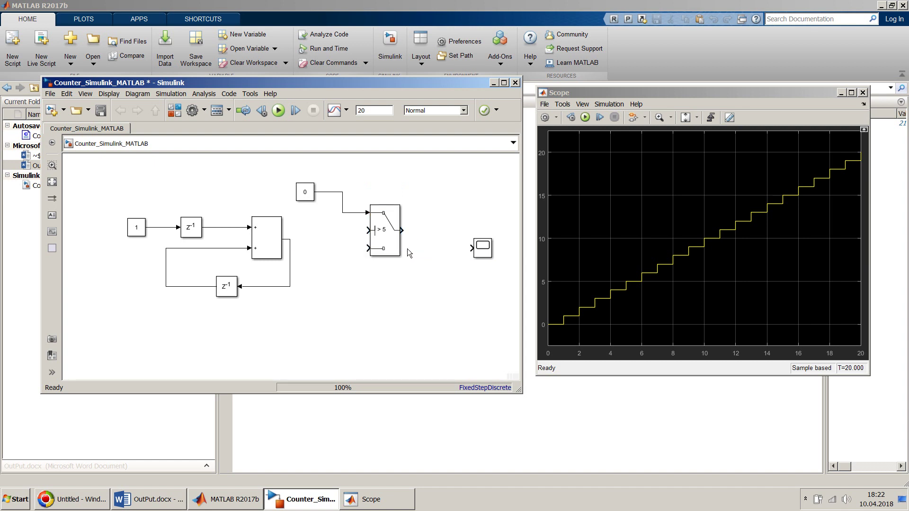
left_click(304, 249)
left_click(290, 250)
key("Delete")
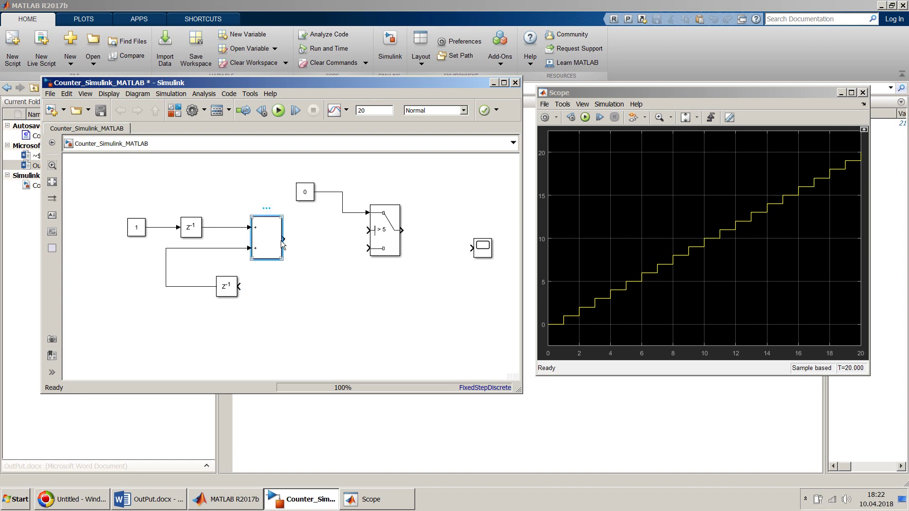
- Wire the Sum output to the Switch's bottom input and align the Switch, Constant and Scope
left_click_drag(283, 240, 373, 255)
left_click(377, 232)
left_click_drag(378, 232, 377, 223)
left_click_drag(311, 198, 310, 204)
left_click(270, 173)
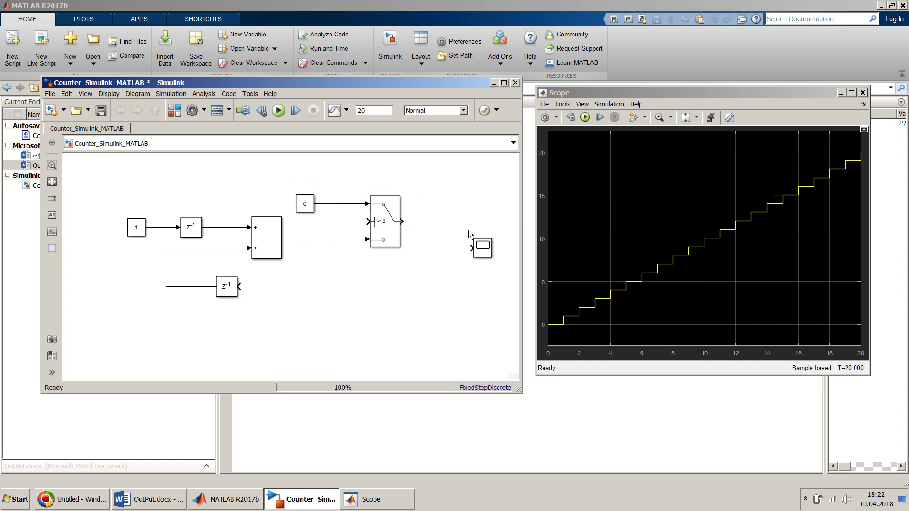
left_click_drag(485, 251, 476, 221)
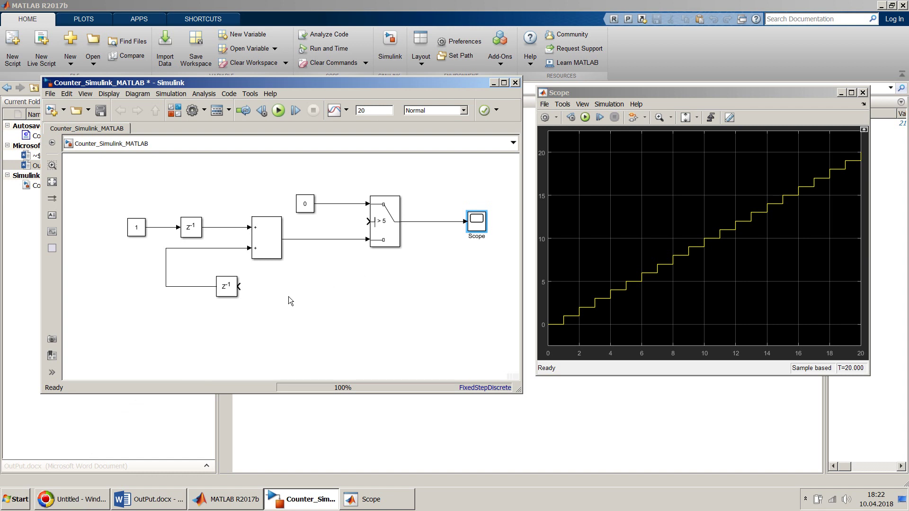
- Move the Delay right, feed it from the Switch output, and branch that feedback into the Switch's middle input
left_click_drag(230, 291, 416, 294)
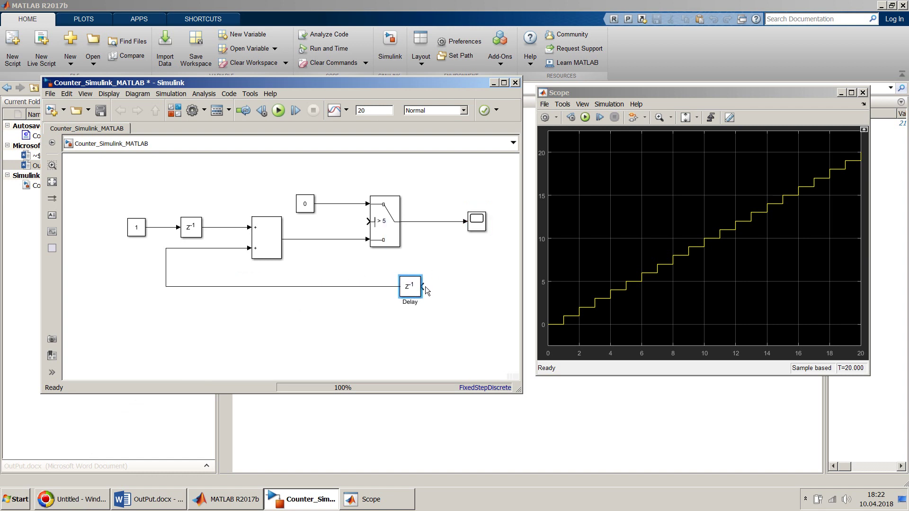
left_click_drag(426, 287, 437, 221)
left_click(430, 204)
left_click(416, 286)
left_click(370, 287)
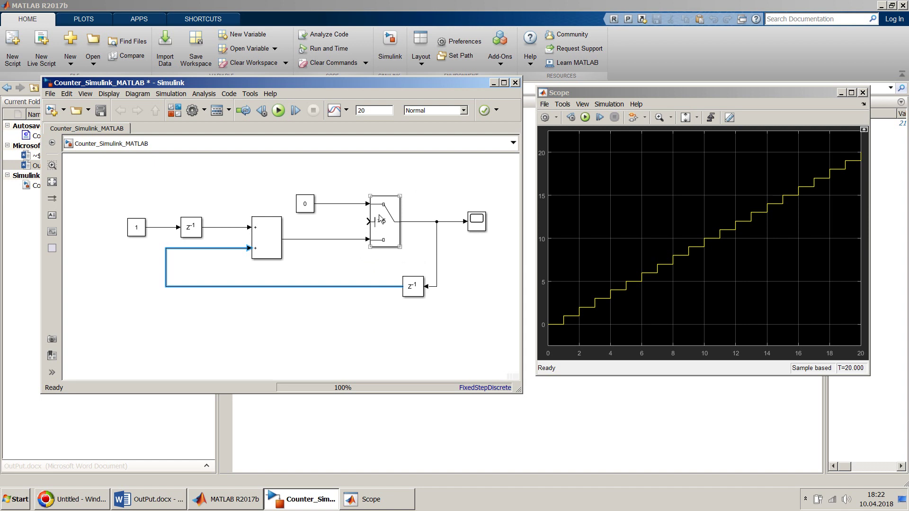
mouse_move(374, 223)
left_mouse_down()
mouse_move(365, 223)
mouse_move(354, 252)
left_mouse_up()
left_click_drag(350, 286, 351, 286)
- Set the Switch's first-input criterion to u2 >= Threshold and widen the block slightly
double_click(385, 231)
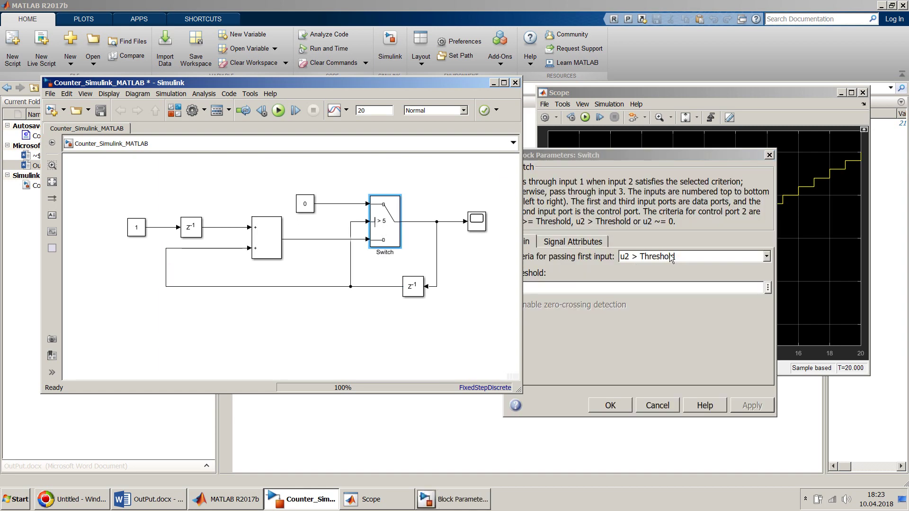
left_click(672, 257)
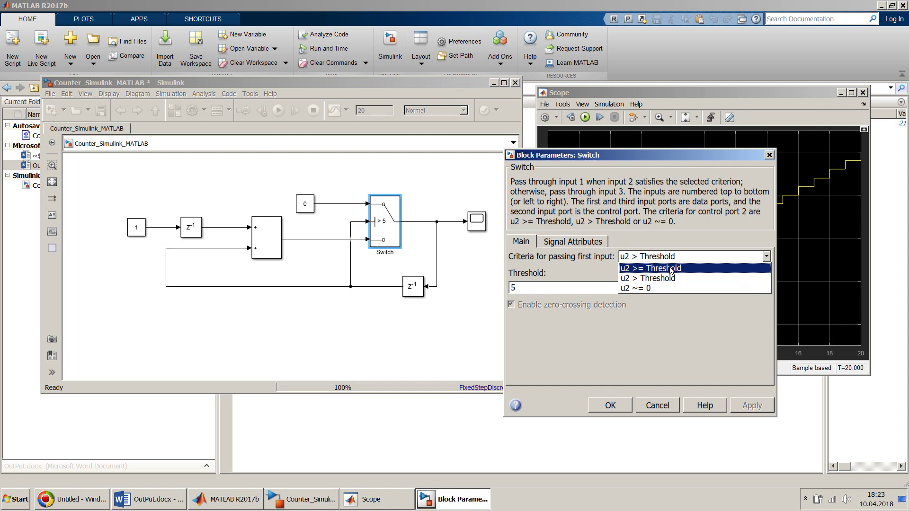
left_click(650, 270)
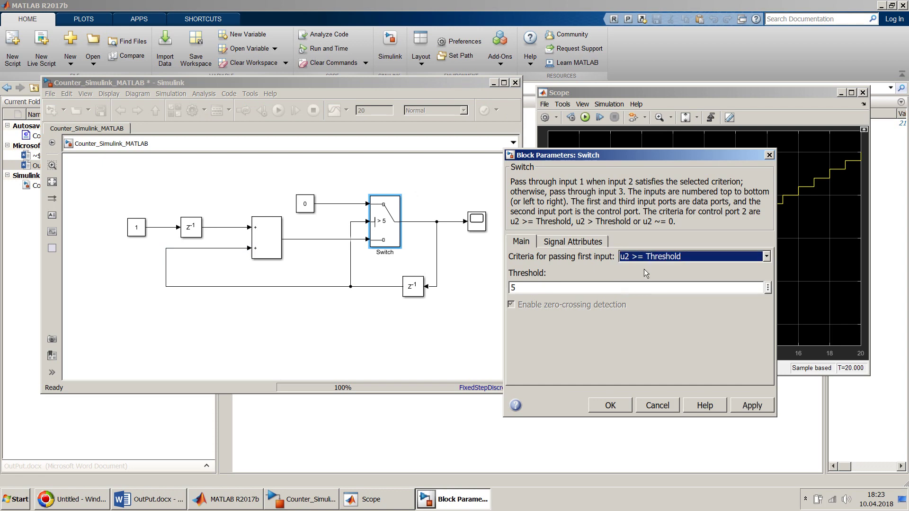
left_click(618, 403)
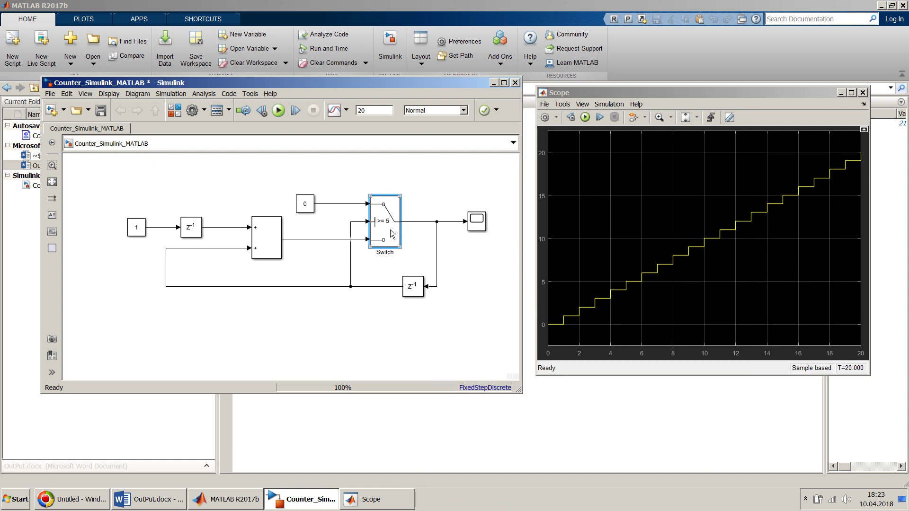
left_click_drag(398, 245, 405, 246)
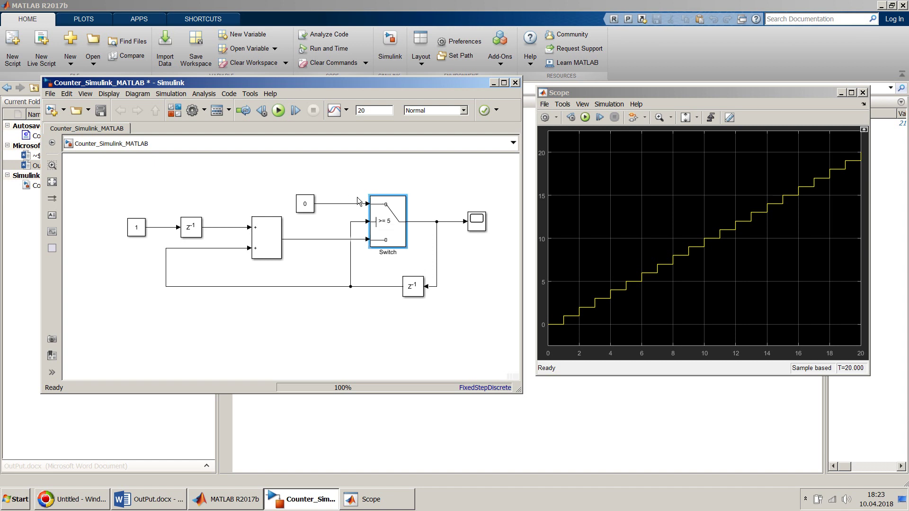
- Save the counter model and run a first simulation
left_click(387, 225)
left_click(412, 291)
left_click(422, 323)
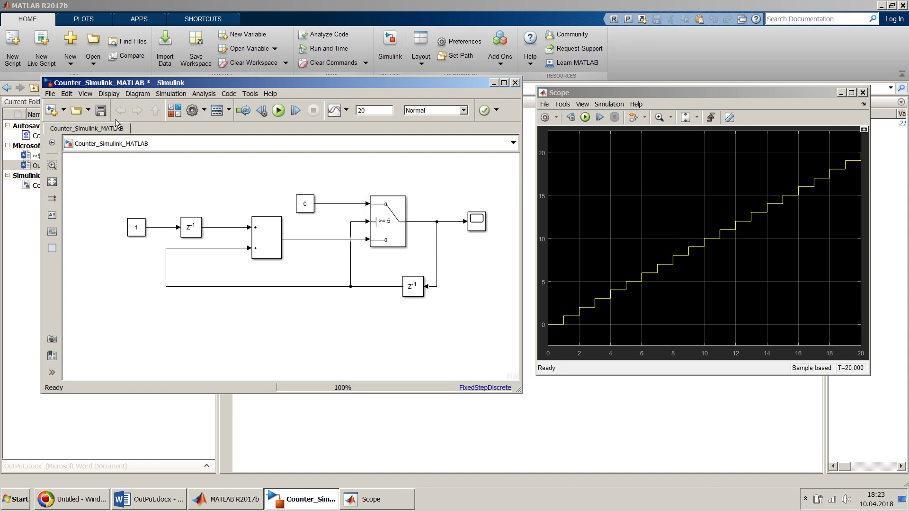
left_click(101, 111)
left_click(279, 110)
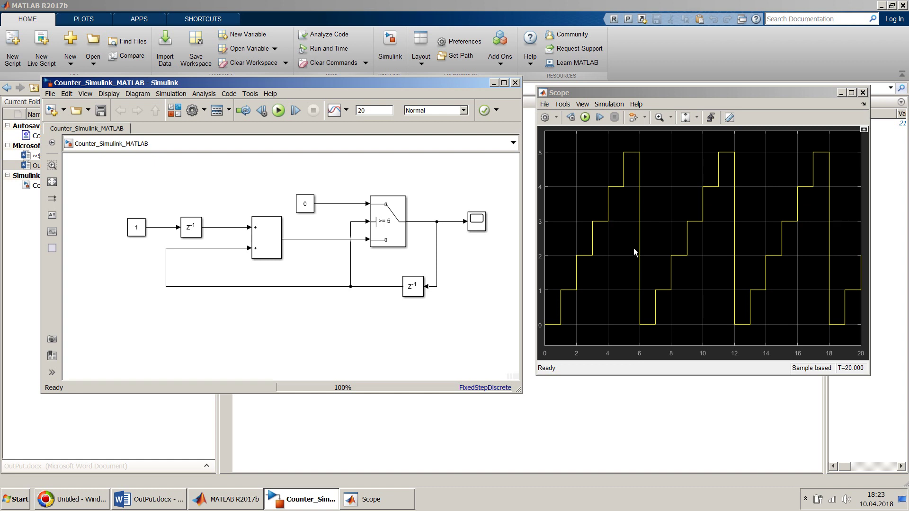
- Set the stop time to 50 and rerun the simulation
left_click(384, 228)
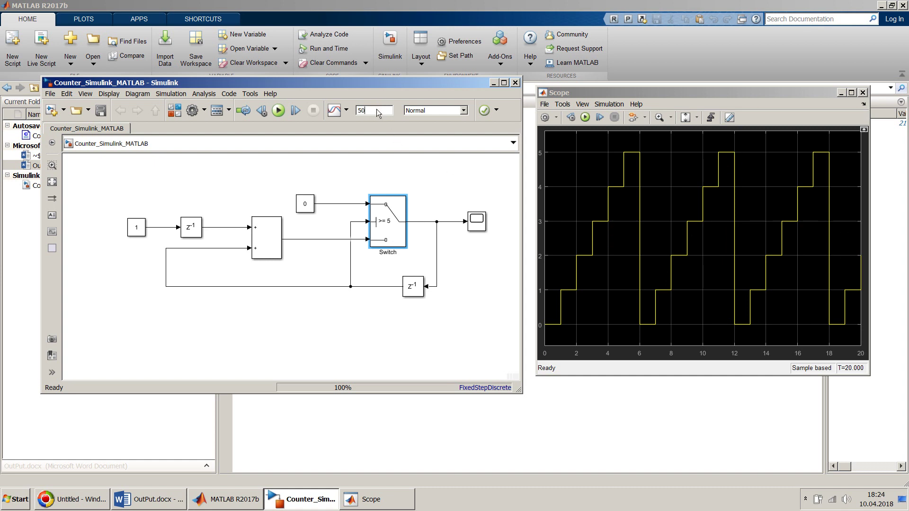
key("Return")
left_click(283, 112)
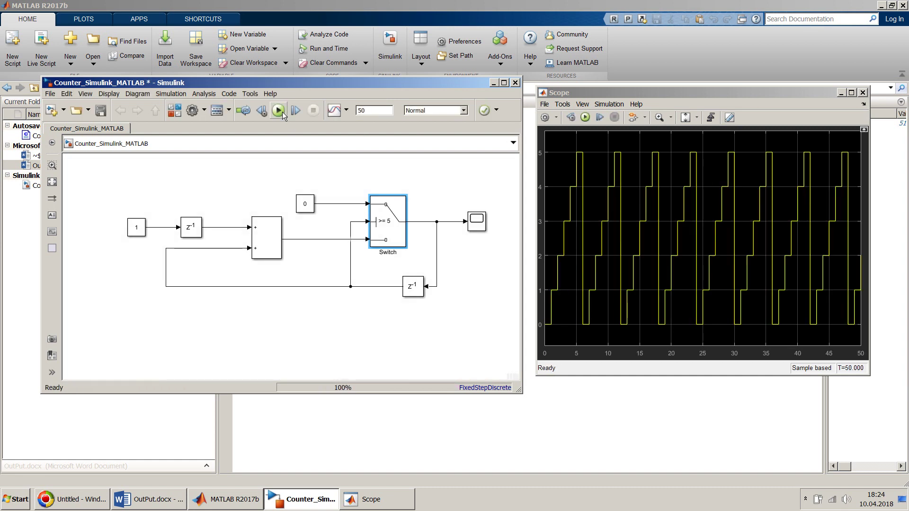
left_click(282, 166)
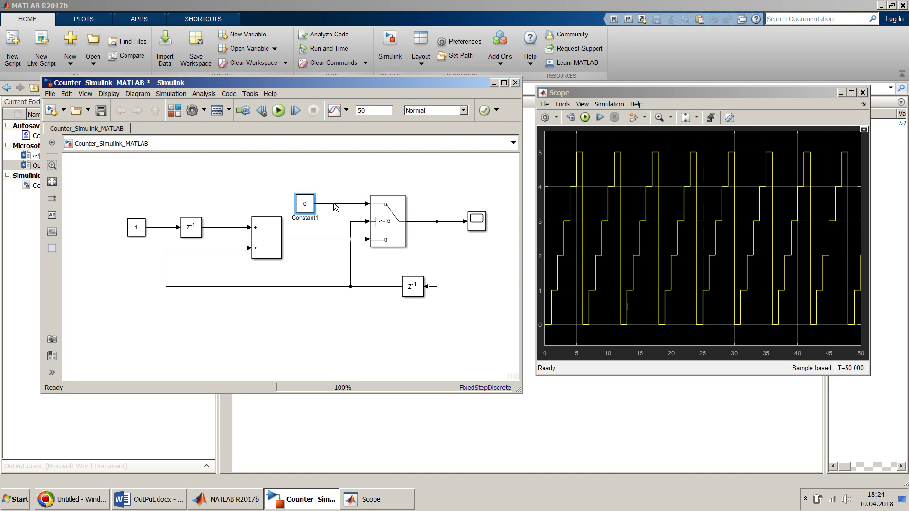
- Insert an In1 inport block via 'inport' and place it beside the Switch
left_click(350, 232)
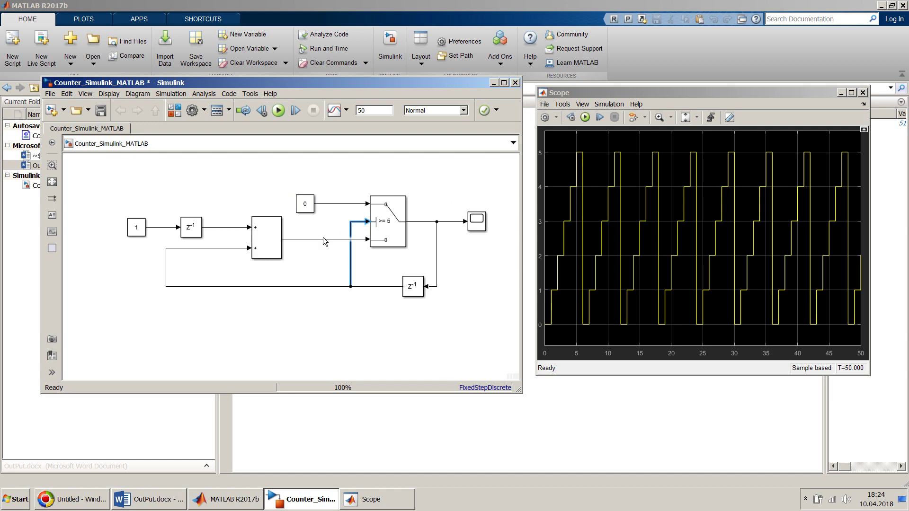
double_click(216, 326)
type("inport")
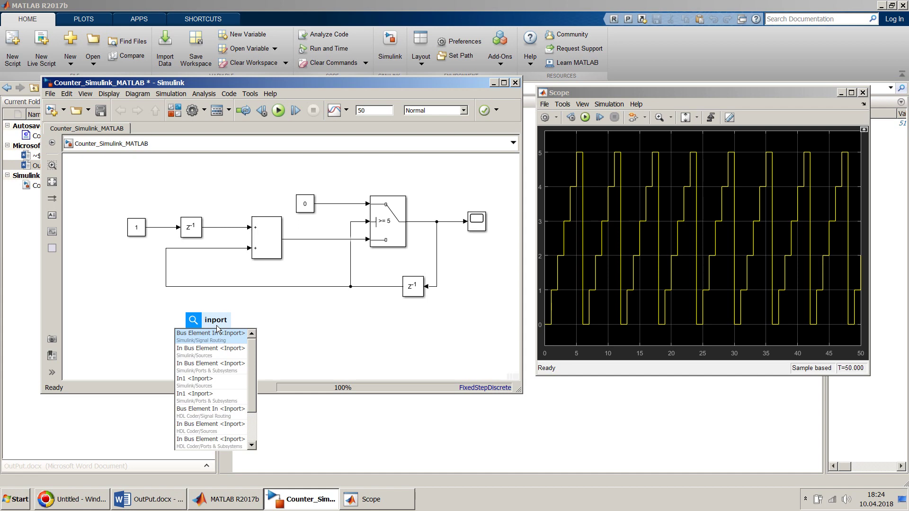
key("Down")
key("Down")
key("Down")
key("Down")
key("Up")
key("Return")
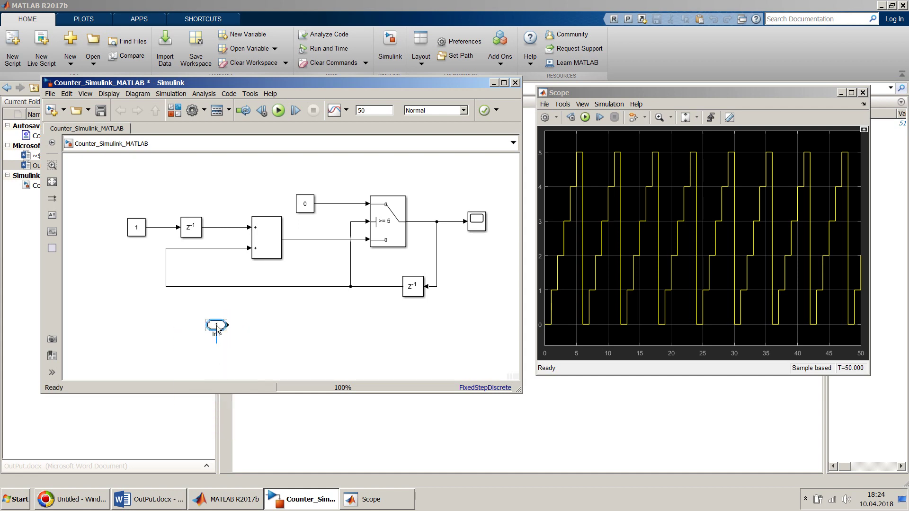
left_click_drag(217, 326, 321, 225)
- Delete the feedback branch to the Switch's middle input and connect In1 there instead
left_click(351, 281)
key("Delete")
left_click_drag(328, 226, 344, 221)
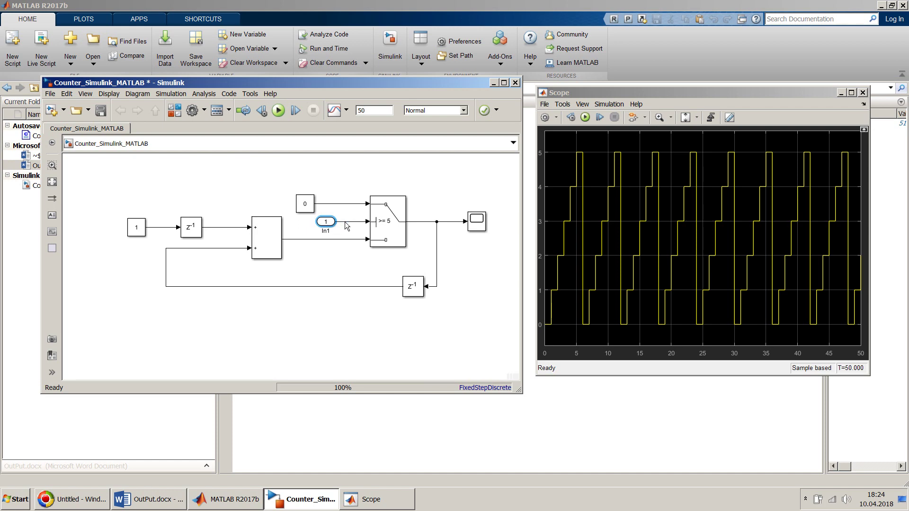